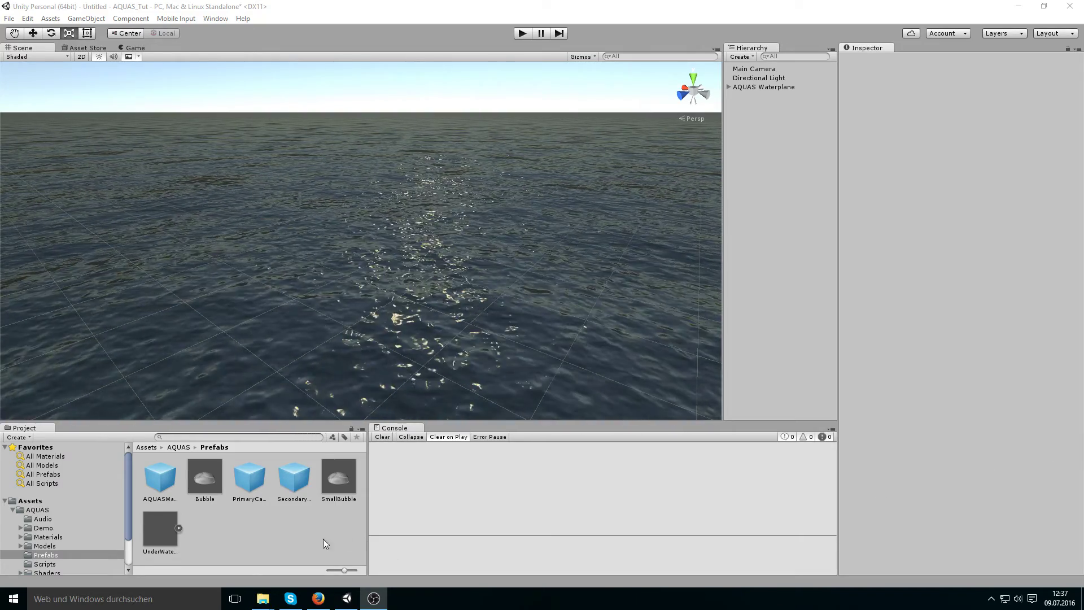
# Step: Open the AQUAS asset folder and examine the water surface in the scene for visible texture tiling from several angles and distances
pyautogui.click(38, 510)
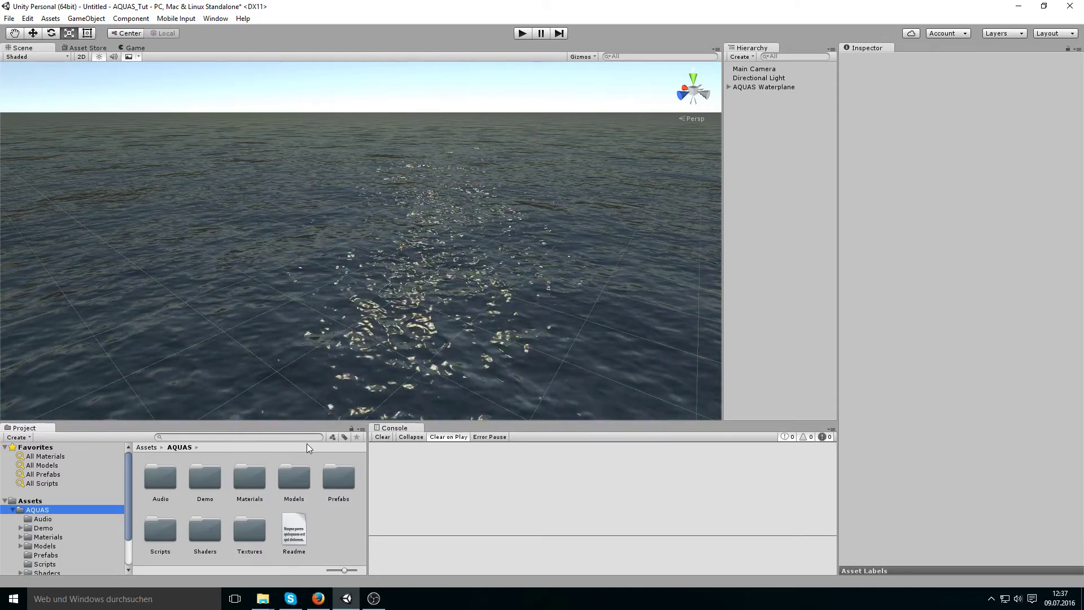
pyautogui.moveTo(424, 282); pyautogui.dragTo(560, 311, button='right')
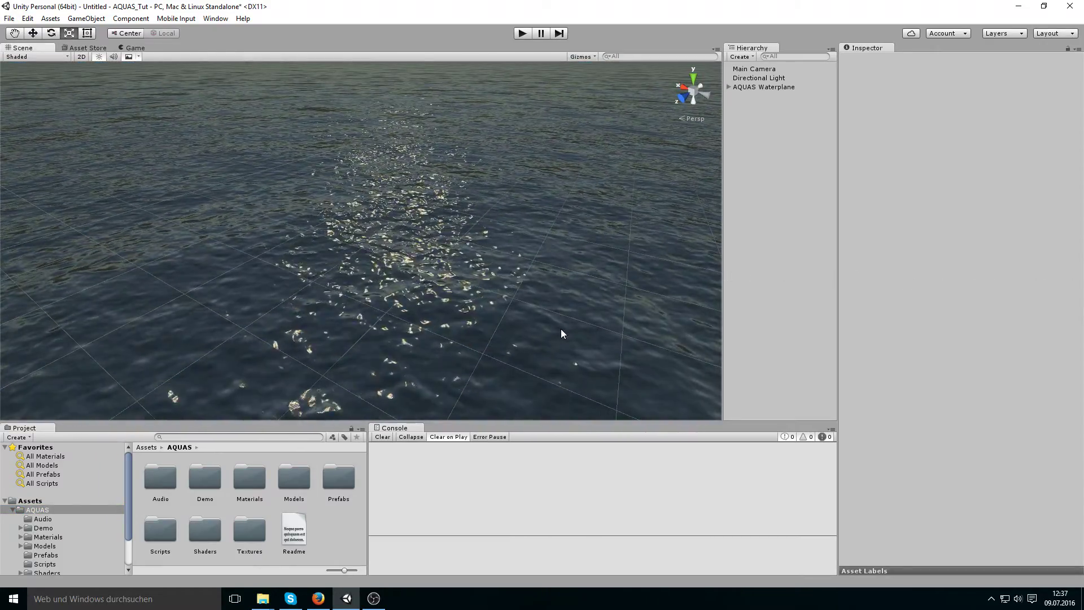
pyautogui.moveTo(529, 350); pyautogui.dragTo(513, 323, button='right')
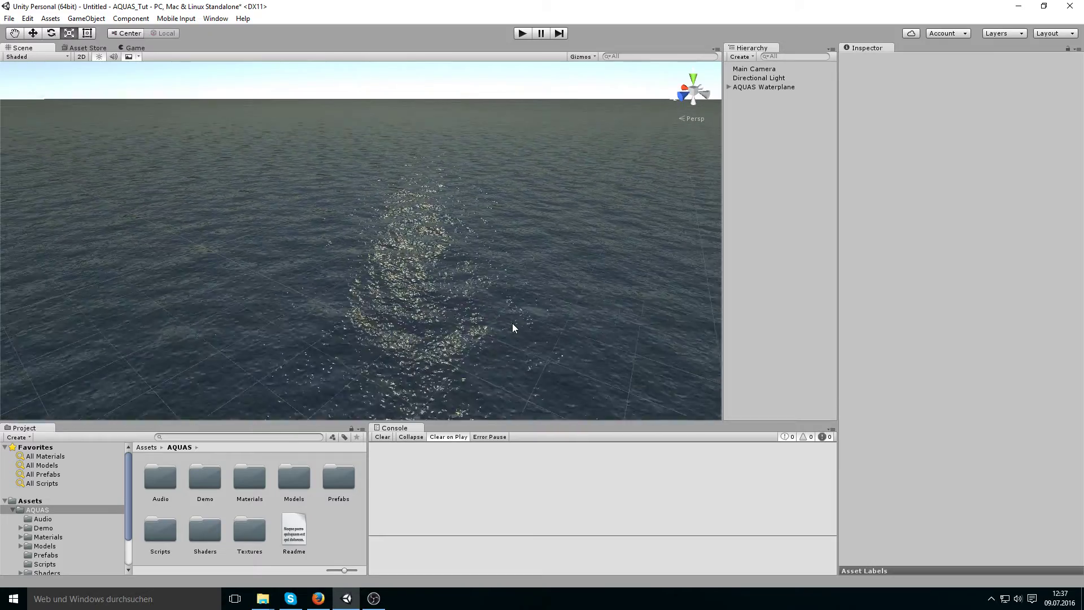
pyautogui.scroll(-5, 512, 323)
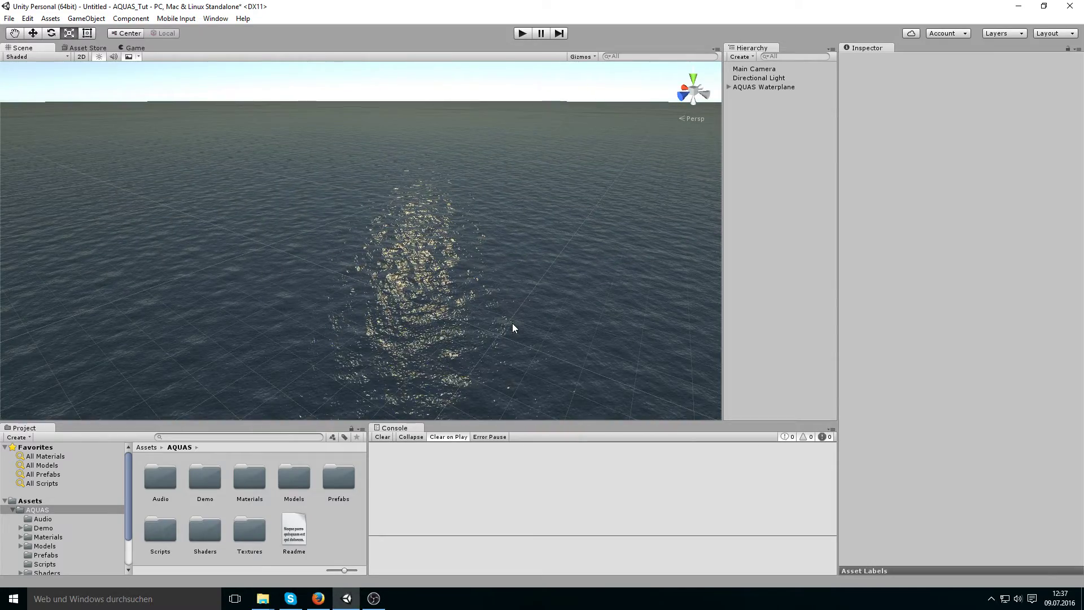
pyautogui.scroll(-2, 513, 323)
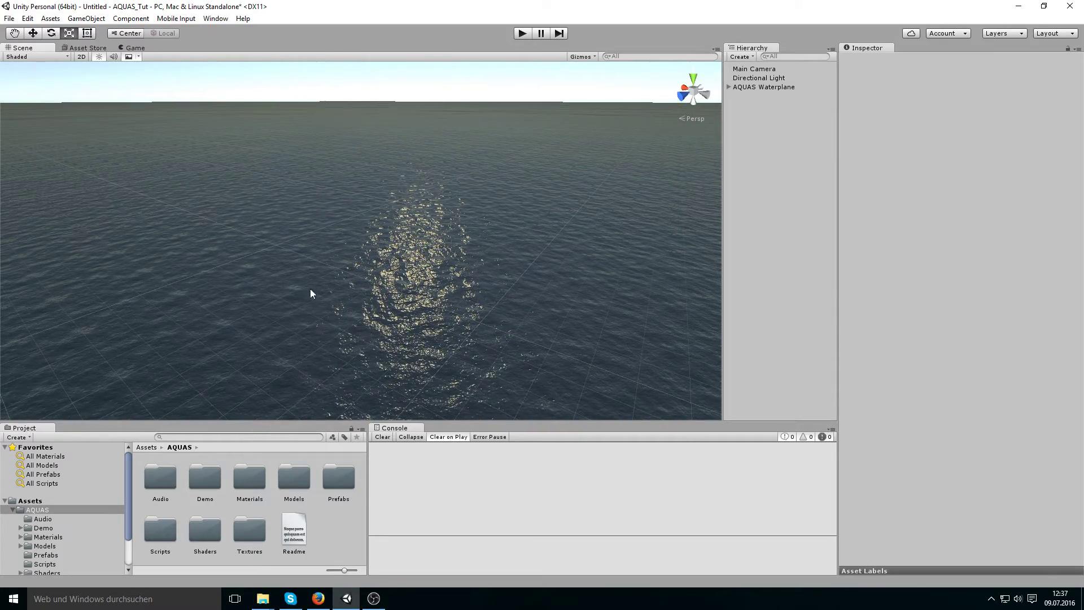
pyautogui.scroll(-1, 510, 302)
pyautogui.scroll(3, 511, 303)
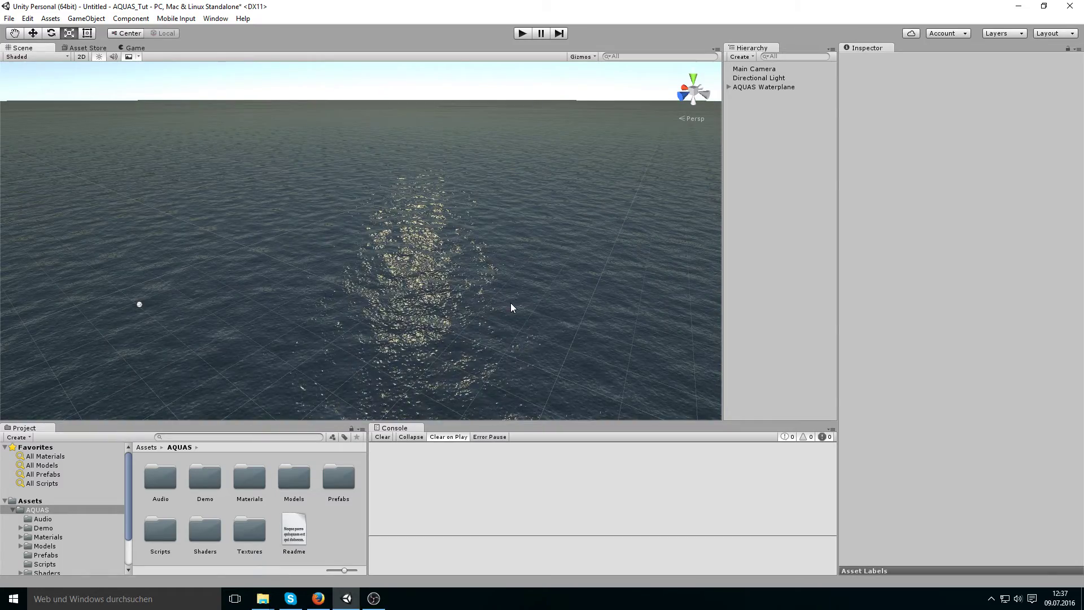
pyautogui.moveTo(511, 307); pyautogui.dragTo(522, 283, button='right')
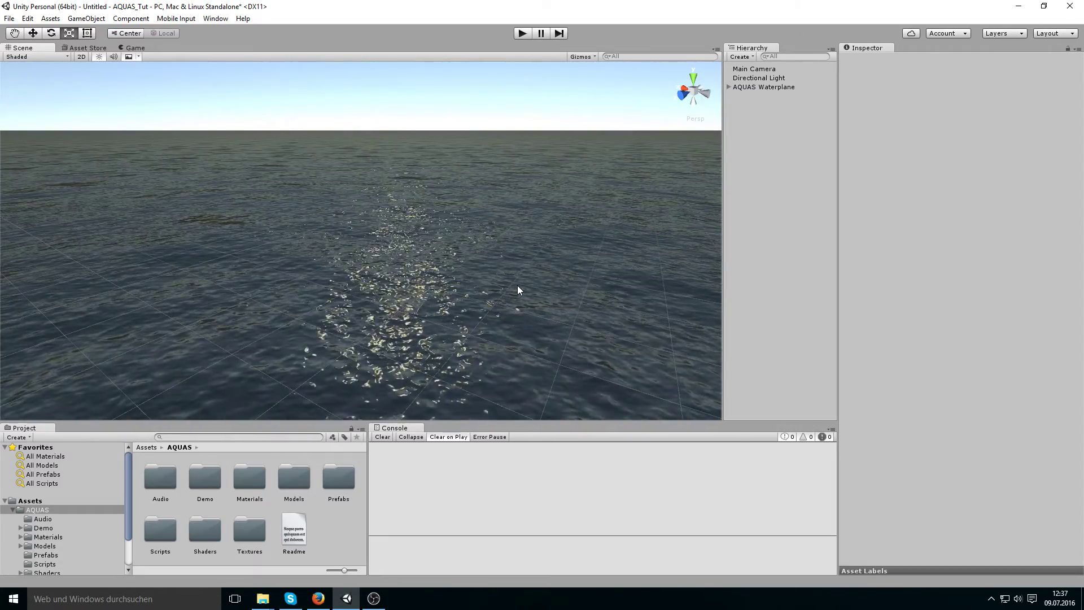
pyautogui.moveTo(501, 292); pyautogui.dragTo(499, 305, button='right')
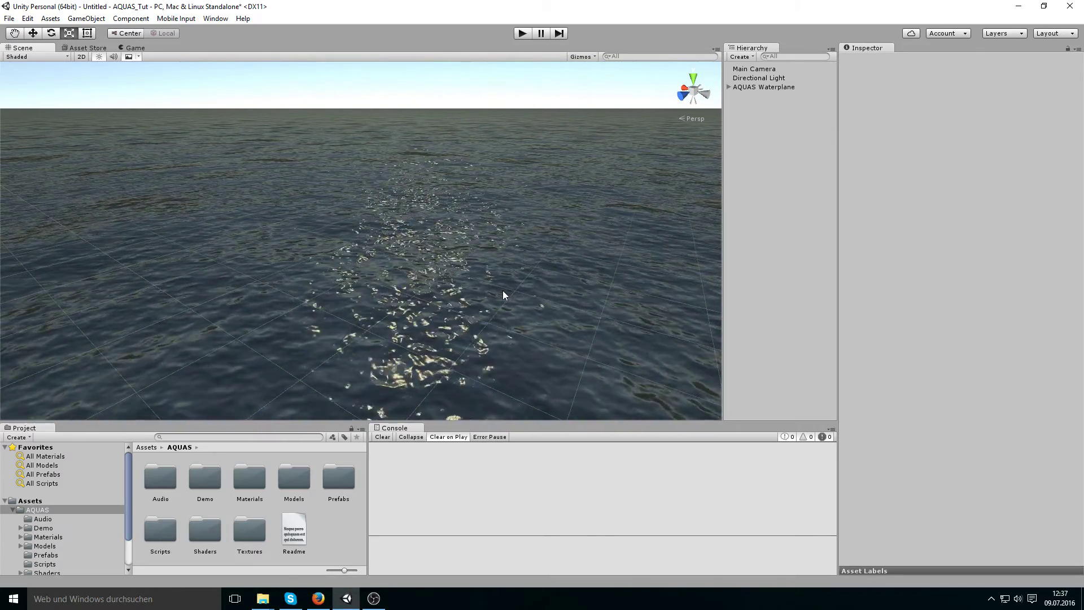
pyautogui.moveTo(505, 294); pyautogui.dragTo(523, 294, button='right')
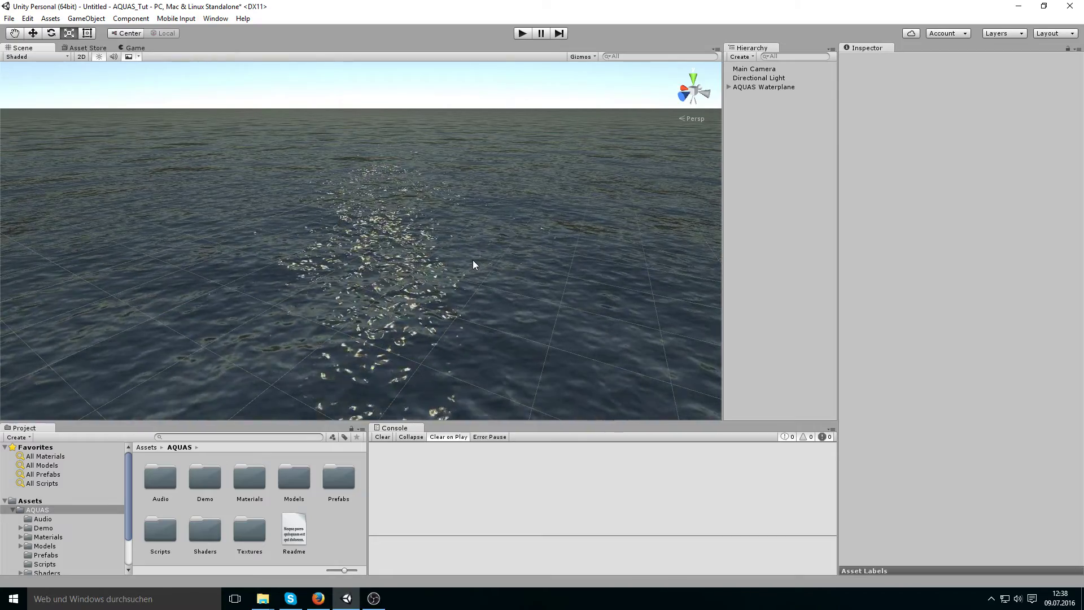
# Step: Set the AQUAS Waterplane material's Medium Tiling Distance to 500 and its Long Tiling Distance to 2000
pyautogui.click(485, 250)
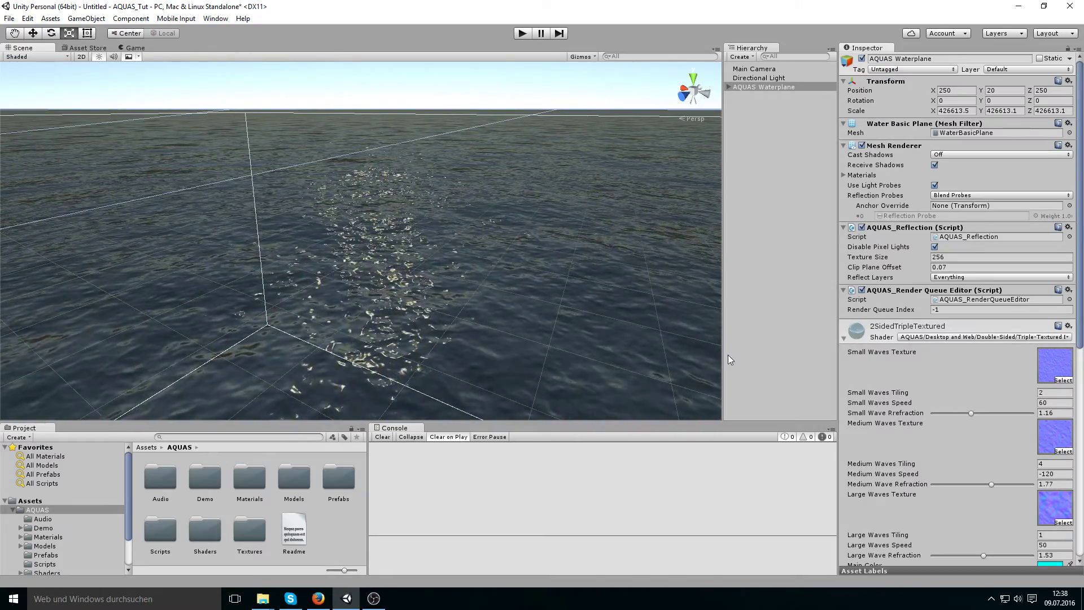
pyautogui.scroll(-10, 910, 387)
pyautogui.scroll(-1, 928, 398)
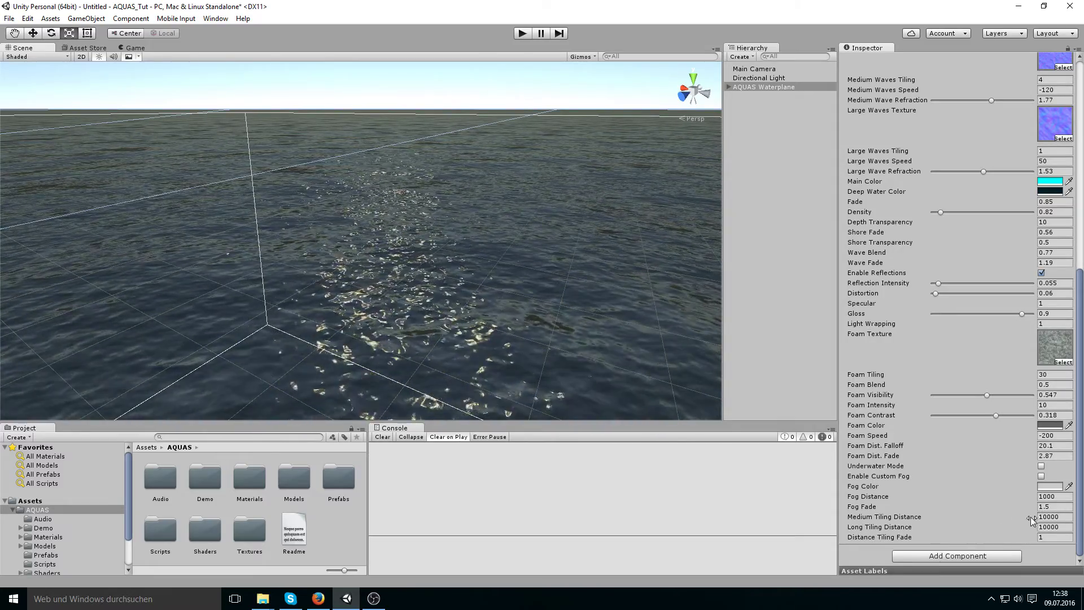
pyautogui.moveTo(661, 406); pyautogui.dragTo(563, 324, button='right')
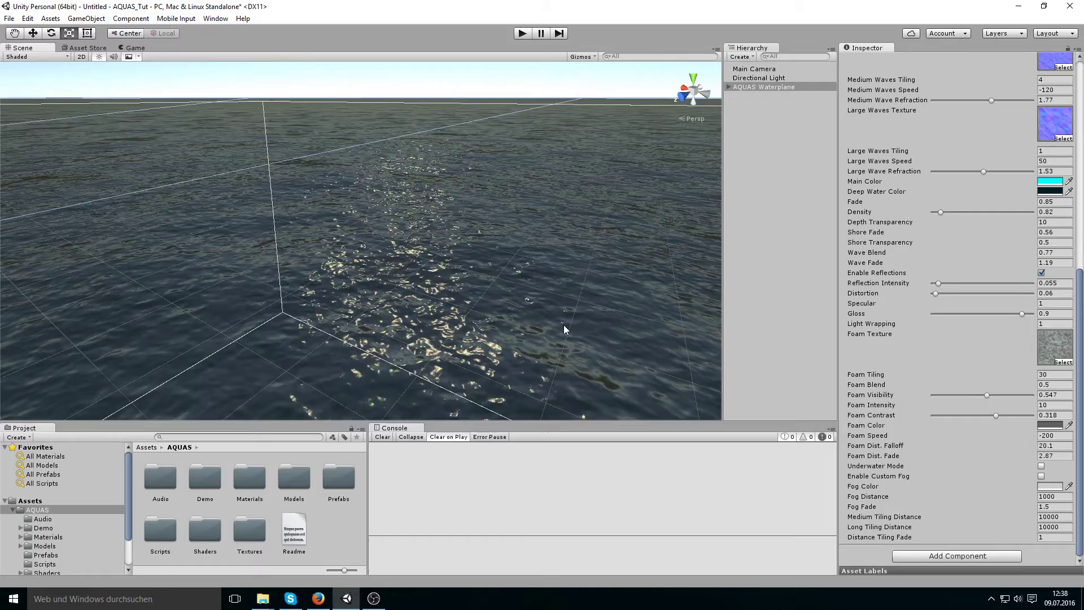
pyautogui.scroll(-7, 563, 326)
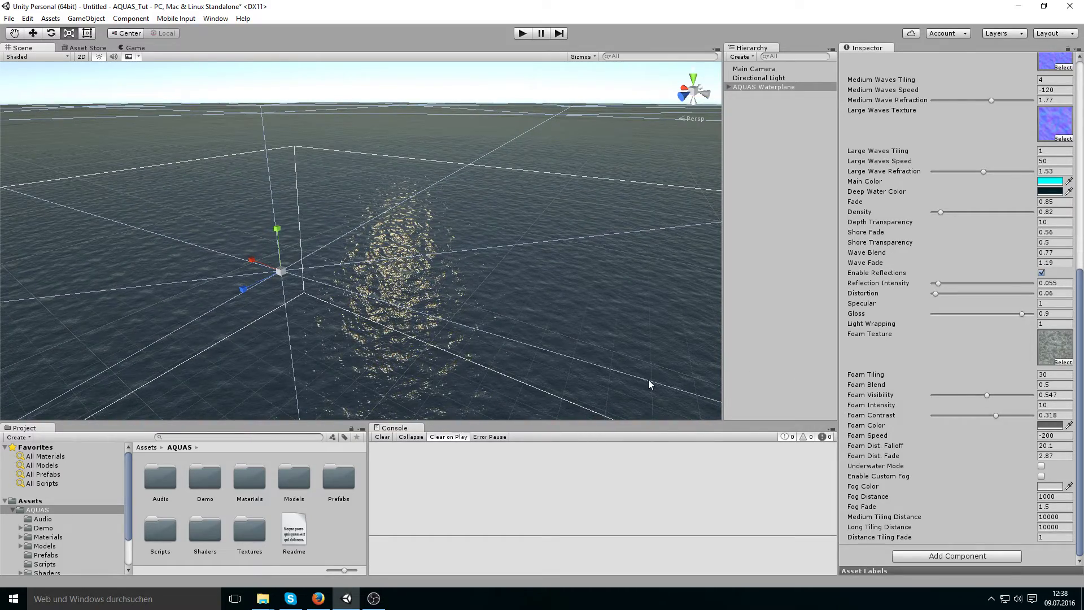
pyautogui.scroll(5, 620, 365)
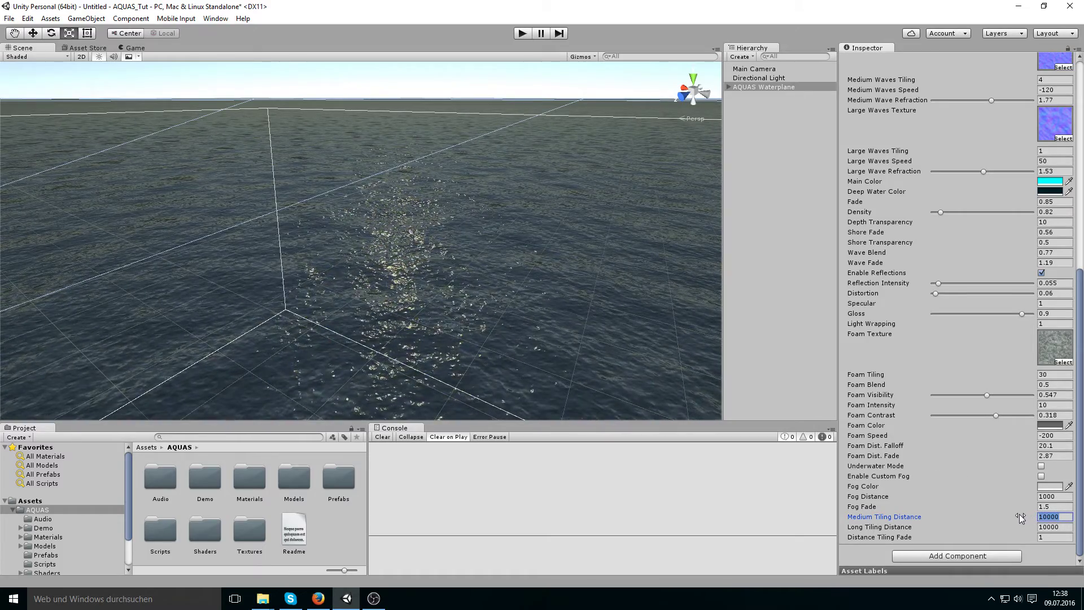
pyautogui.write('500')
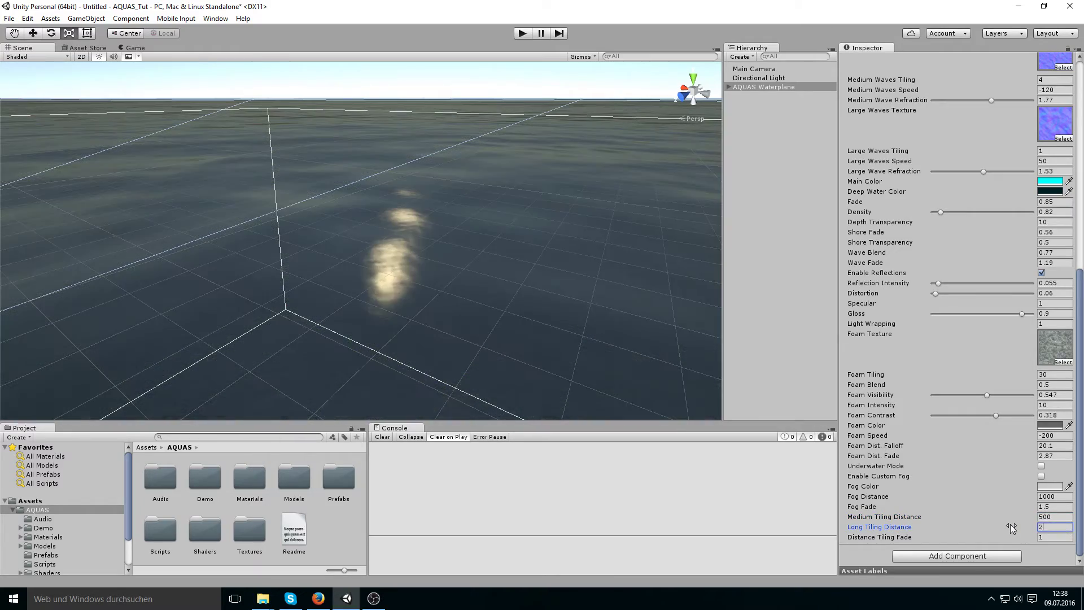
pyautogui.write('2000')
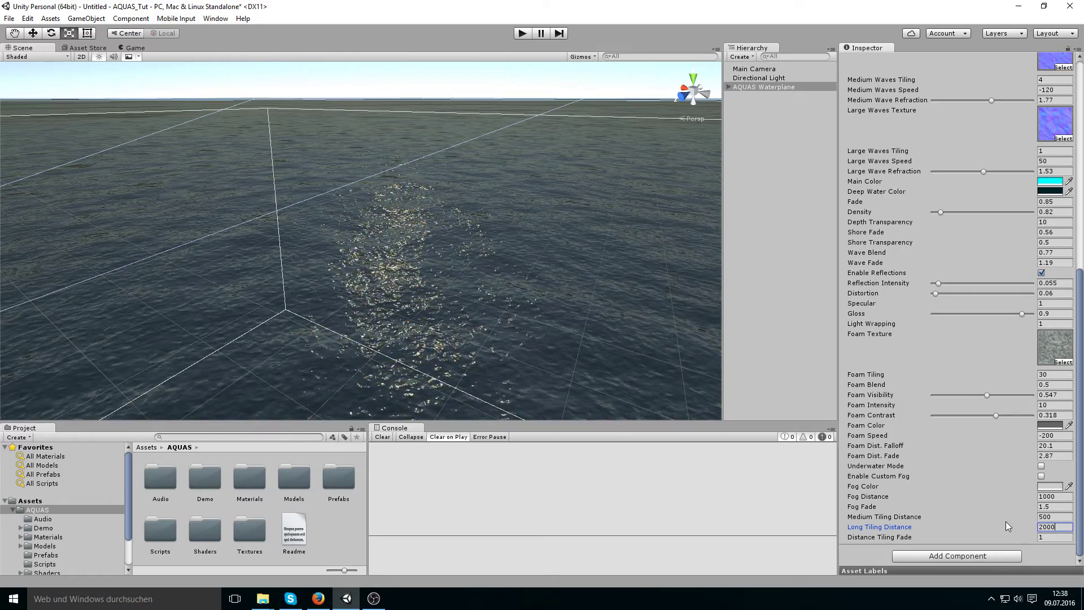
# Step: Examine how the wave texture tiling changes between close-up views and a distant view of the whole water plane
pyautogui.moveTo(489, 227); pyautogui.dragTo(482, 257, button='right')
pyautogui.scroll(-10, 491, 263)
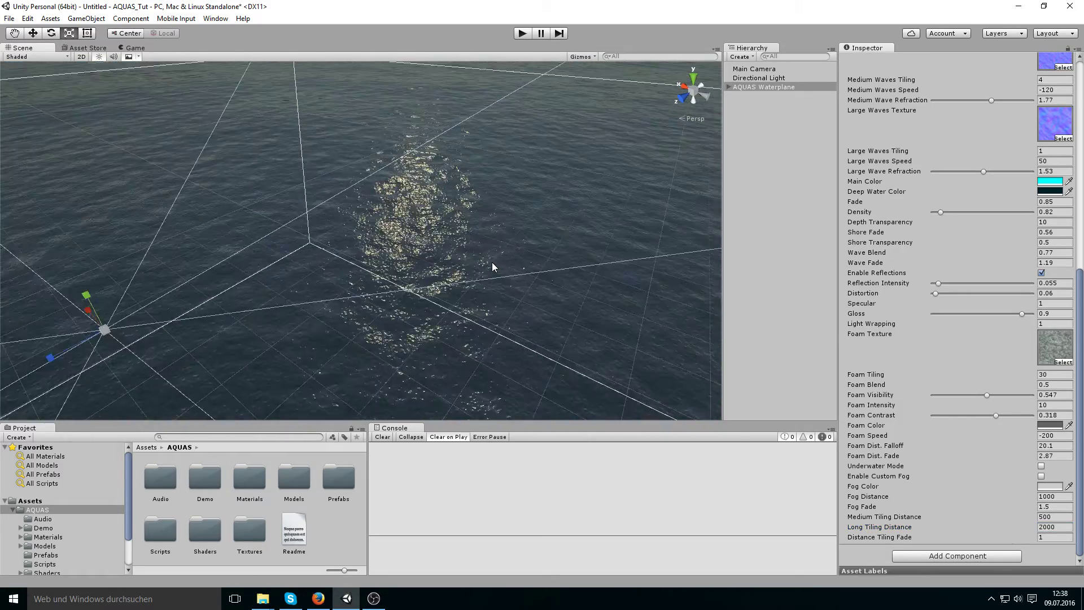
pyautogui.scroll(-2, 493, 262)
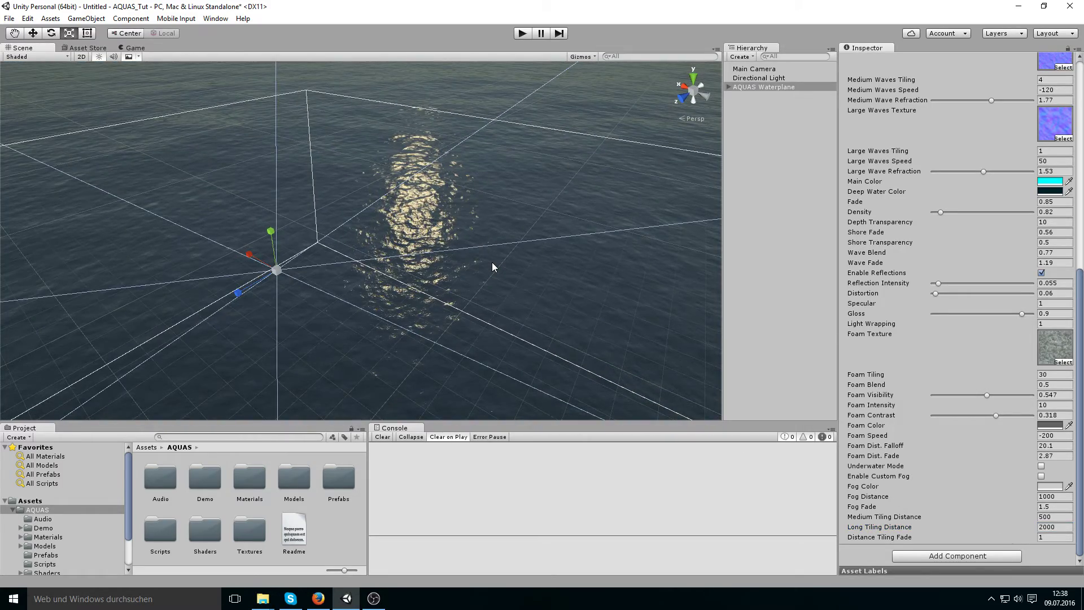
pyautogui.moveTo(563, 236); pyautogui.dragTo(528, 248, button='right')
pyautogui.scroll(-6, 525, 245)
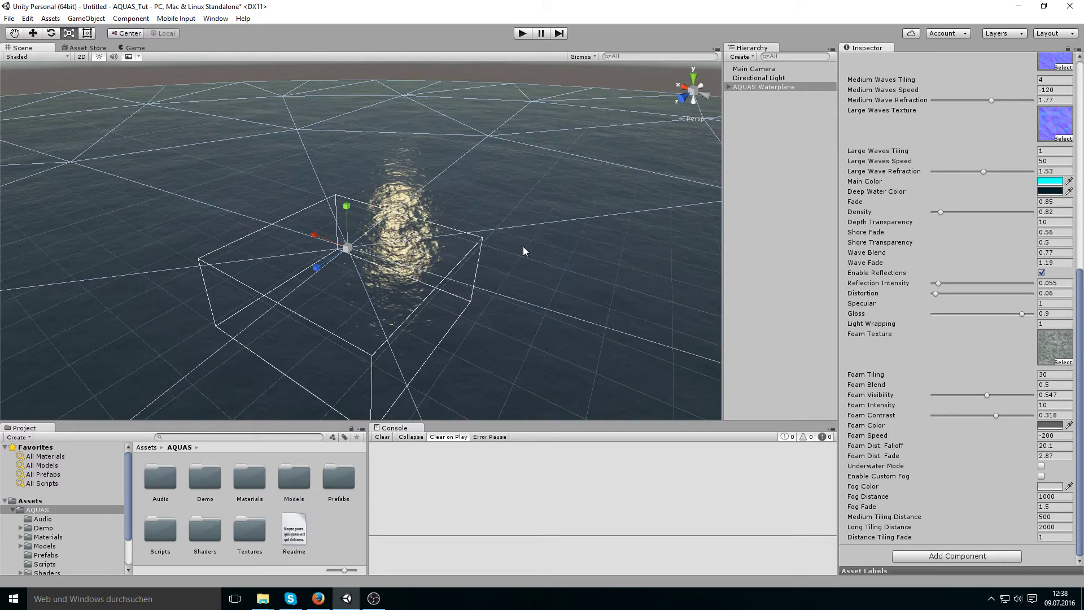
pyautogui.scroll(-8, 523, 248)
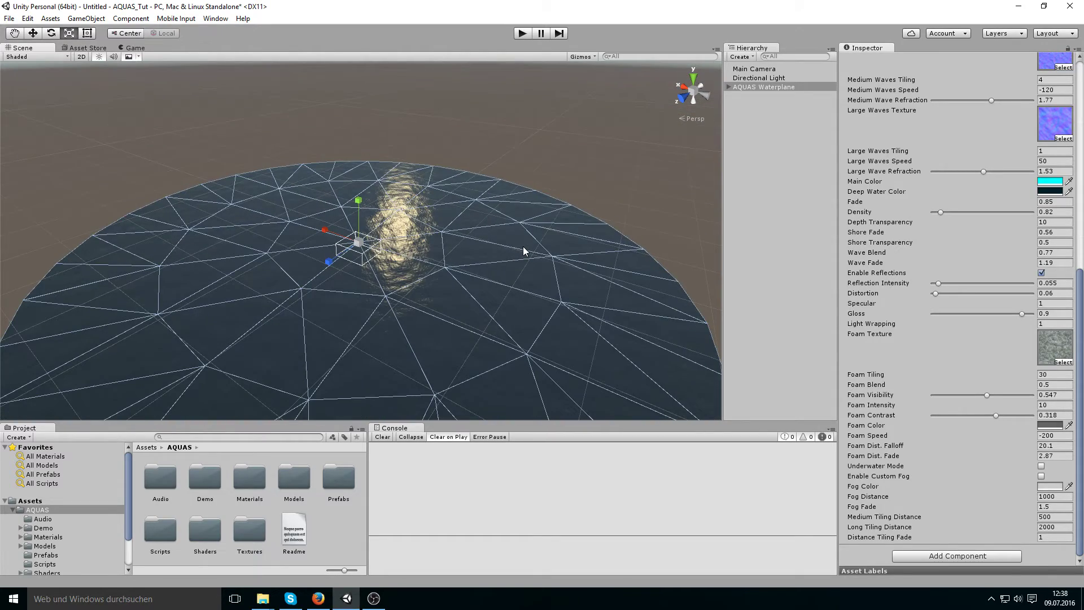
pyautogui.scroll(-3, 523, 247)
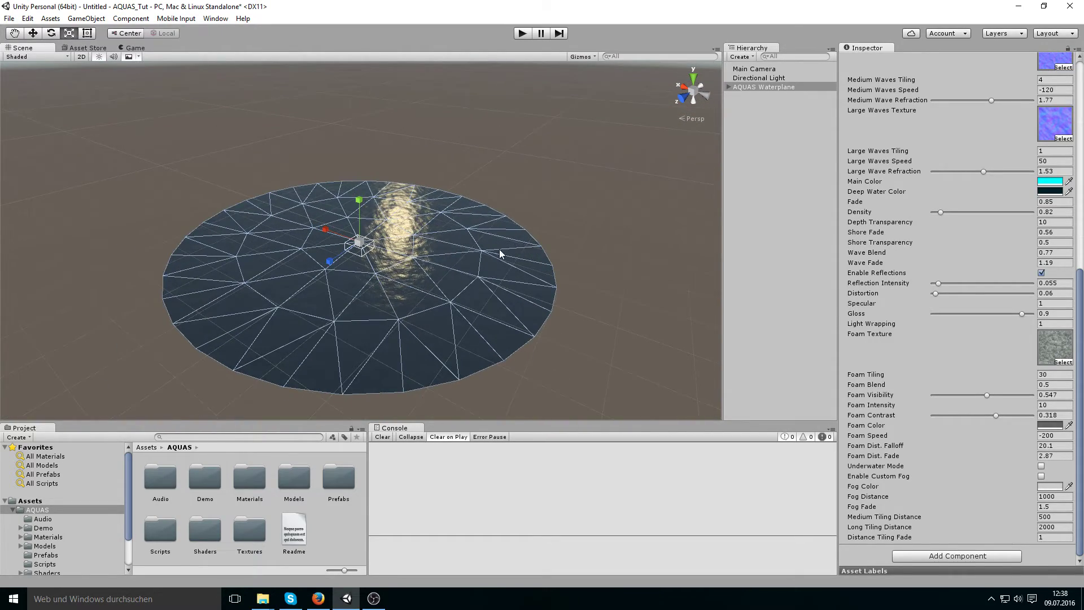
pyautogui.scroll(10, 985, 323)
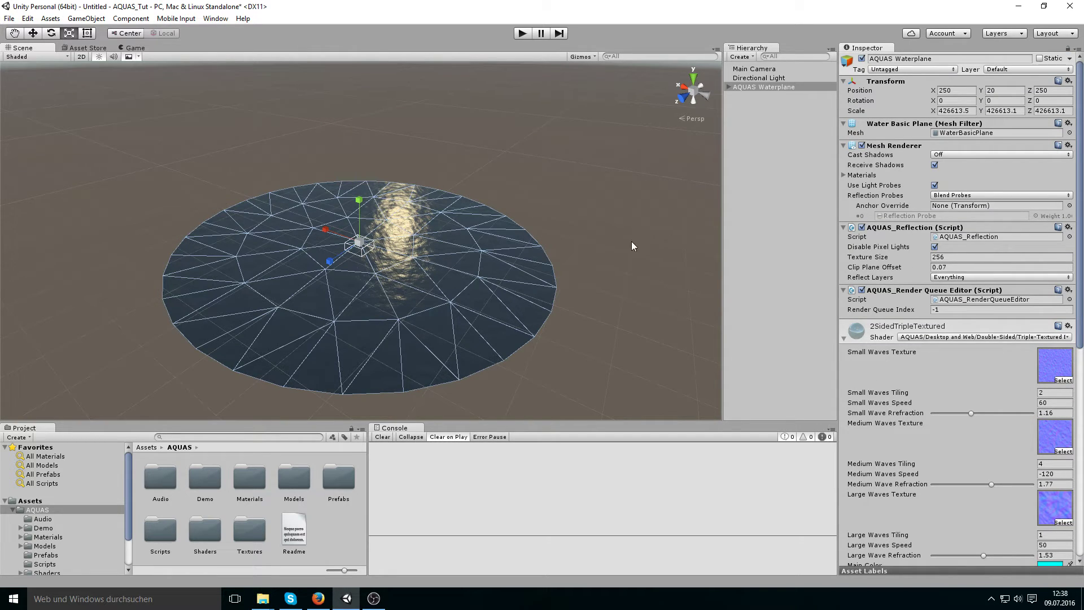
pyautogui.scroll(10, 468, 289)
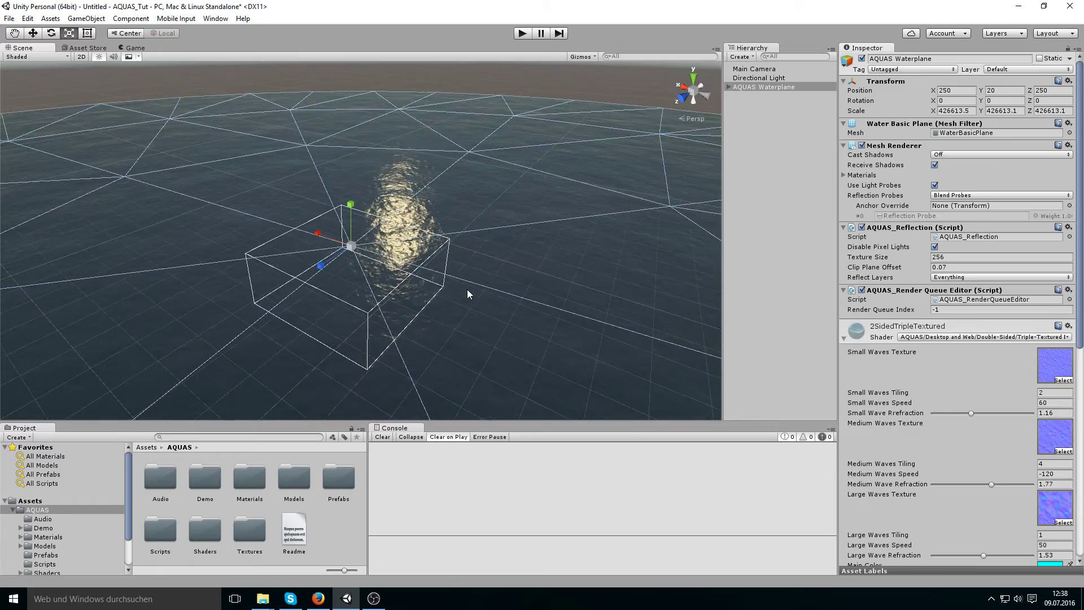
pyautogui.scroll(10, 467, 291)
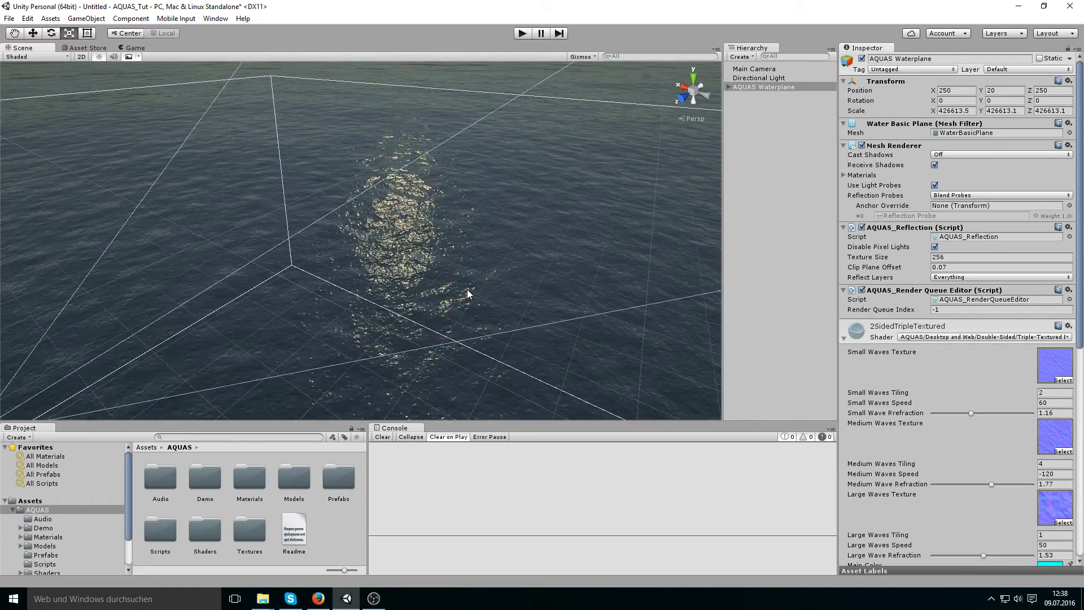
pyautogui.moveTo(466, 289); pyautogui.dragTo(479, 265, button='right')
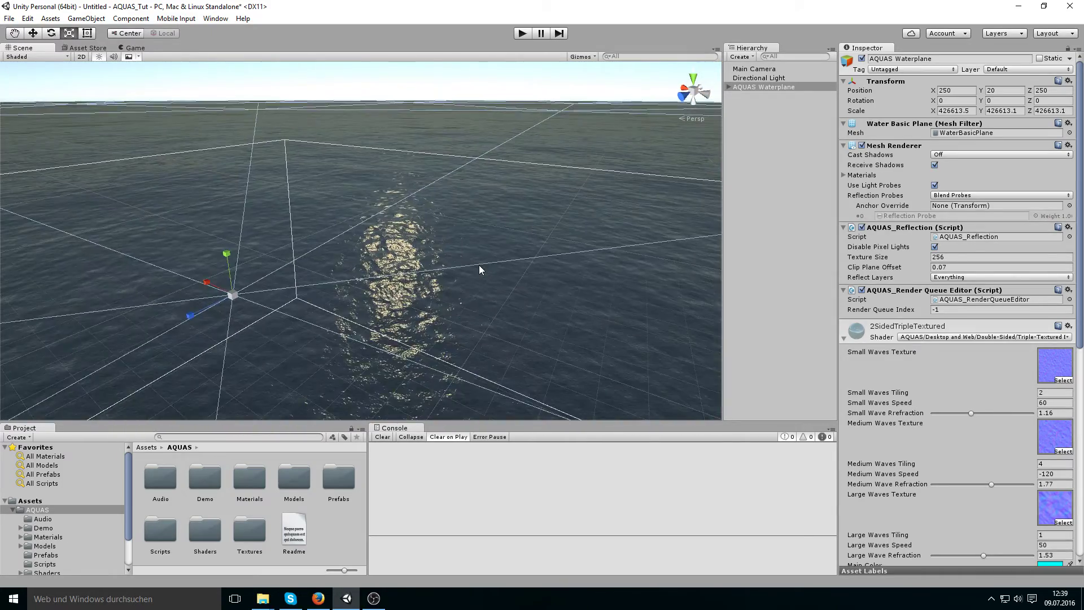
pyautogui.scroll(-5, 479, 265)
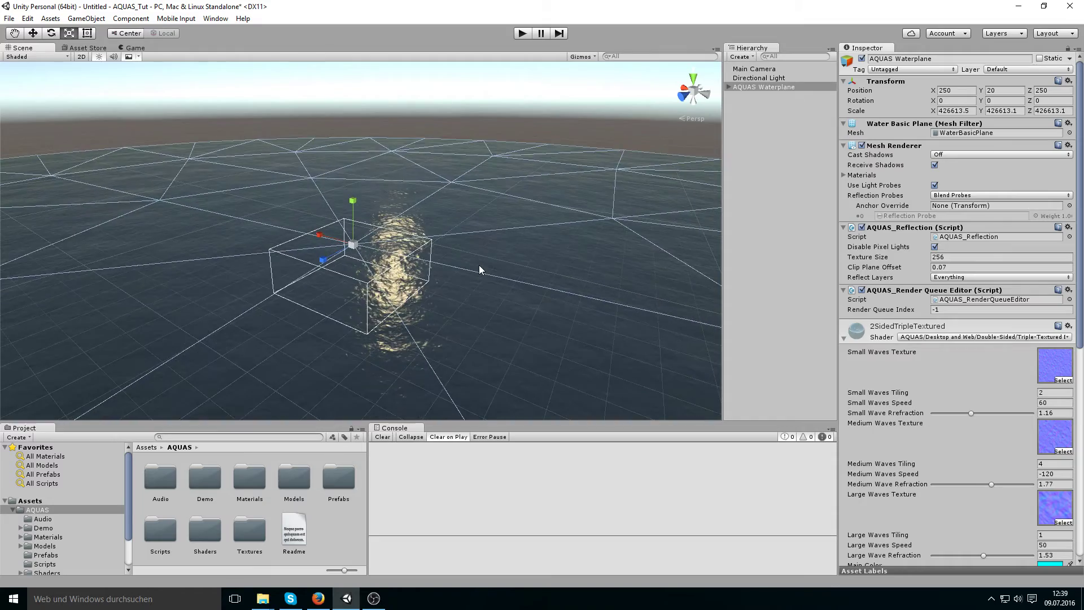
pyautogui.scroll(-8, 479, 265)
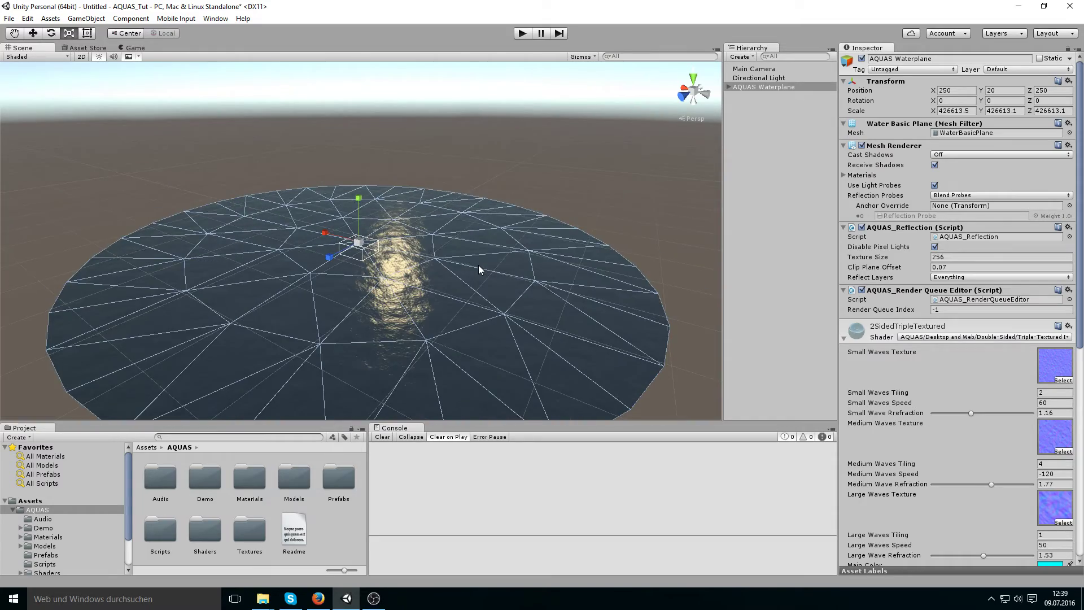
pyautogui.scroll(8, 479, 266)
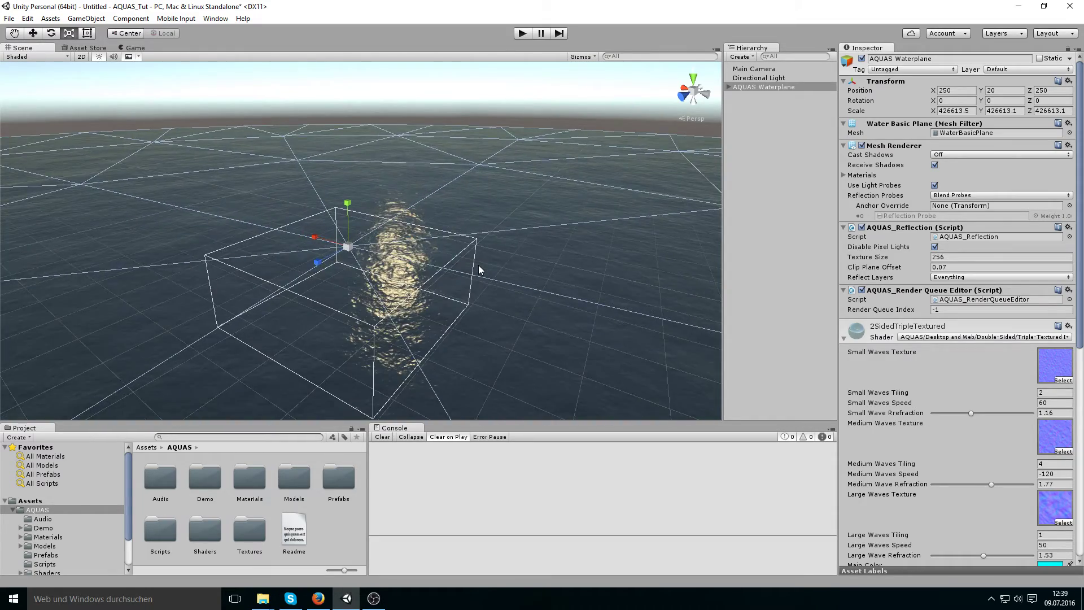
pyautogui.scroll(6, 479, 266)
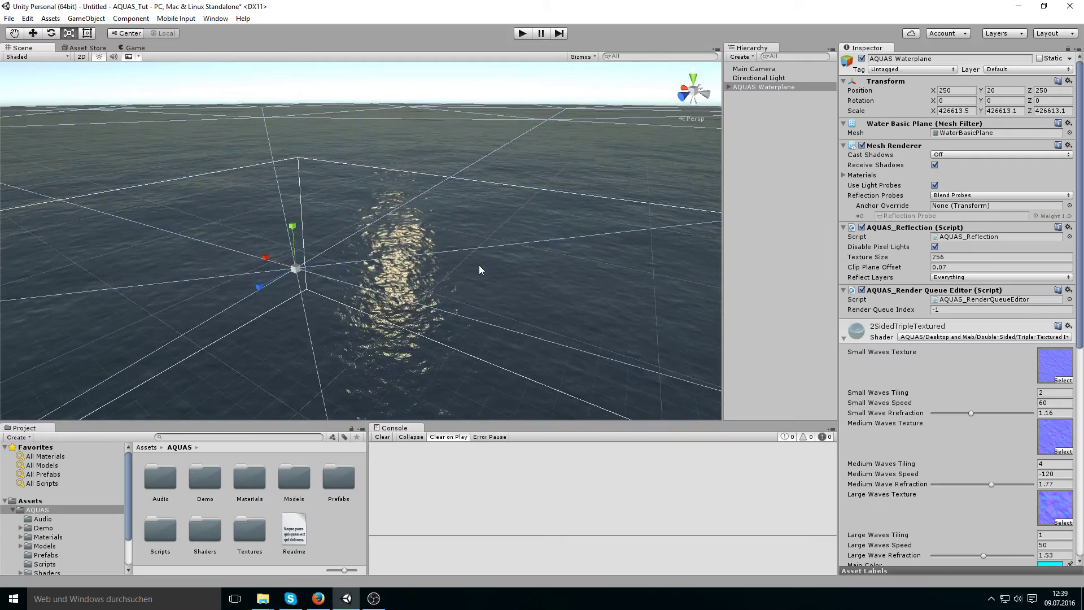
pyautogui.scroll(4, 479, 270)
# Step: Set both the Medium Tiling Distance and the Long Tiling Distance of the water material to 10000
pyautogui.scroll(-5, 980, 466)
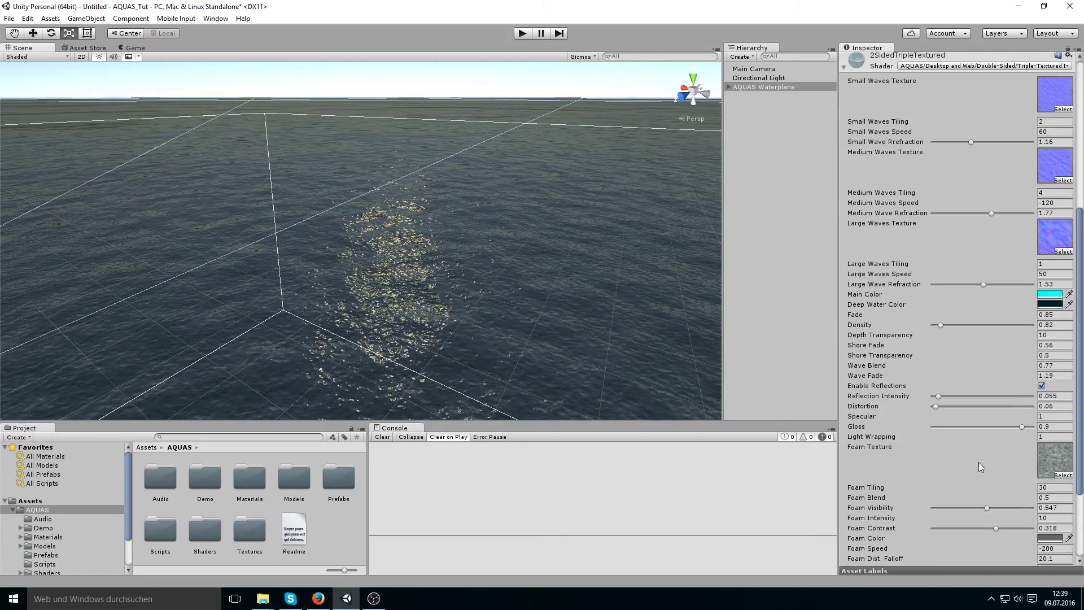
pyautogui.scroll(-4, 979, 462)
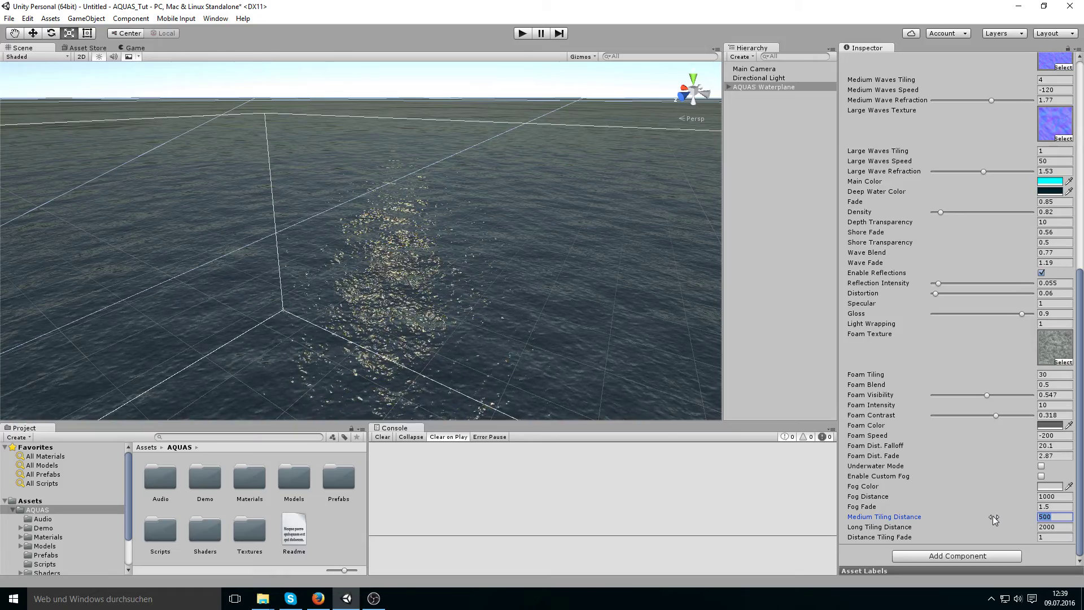
pyautogui.write('100')
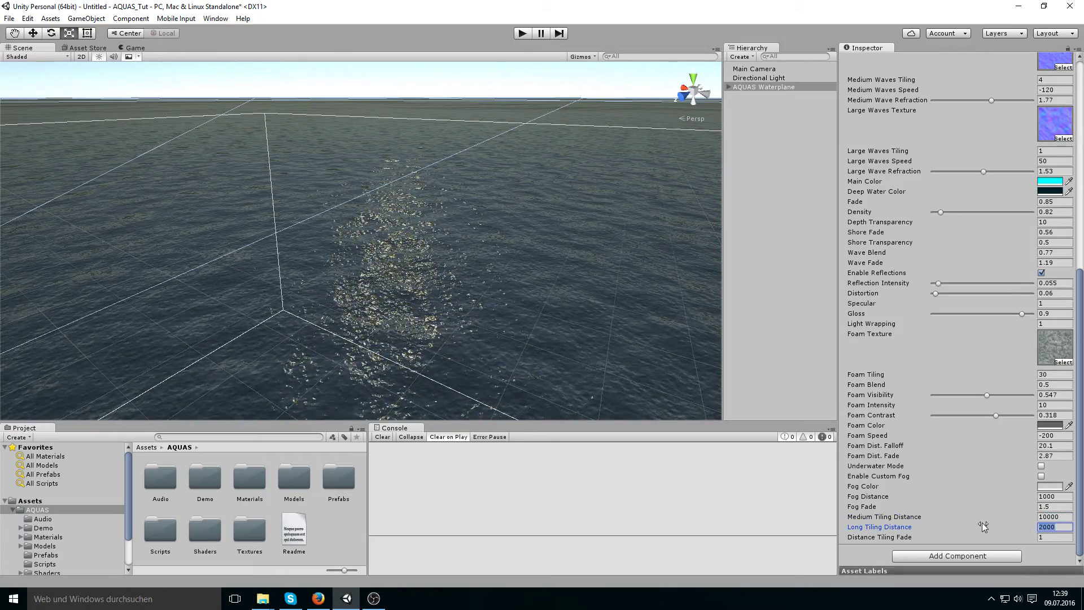
pyautogui.write('10000')
pyautogui.scroll(-3, 519, 329)
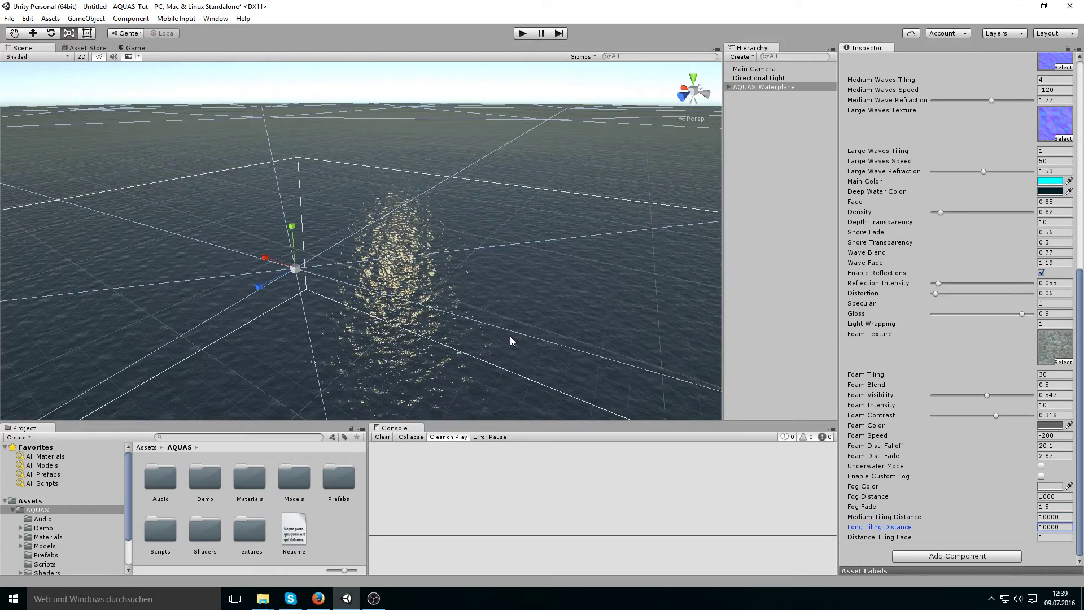
pyautogui.moveTo(510, 337); pyautogui.dragTo(530, 287, button='right')
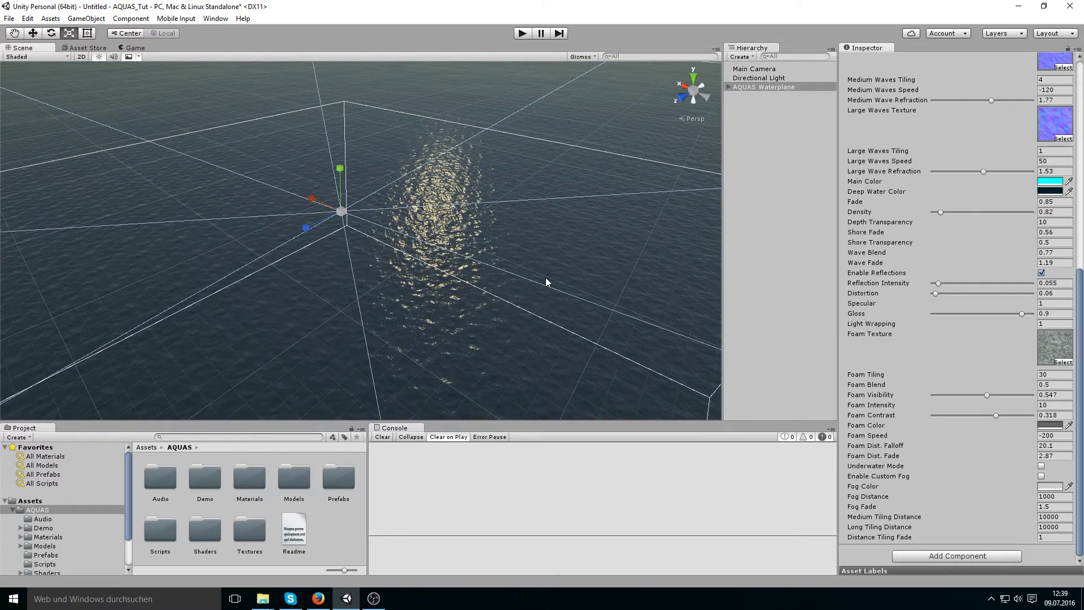
pyautogui.scroll(-1, 545, 281)
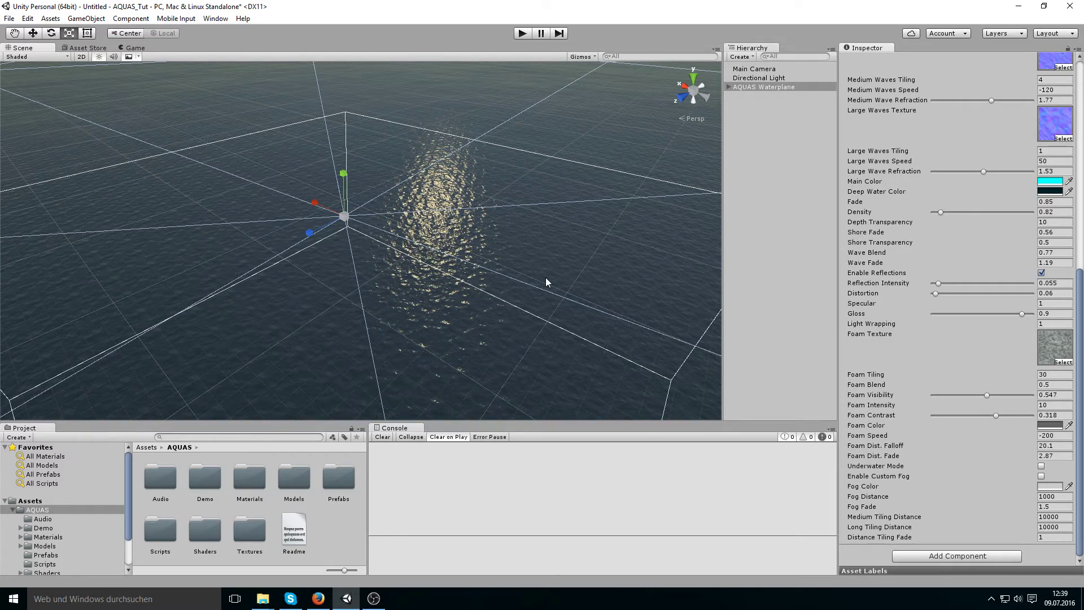
# Step: Set the water material's Medium Tiling Distance to 500 and its Long Tiling Distance to 2000
pyautogui.scroll(3, 545, 281)
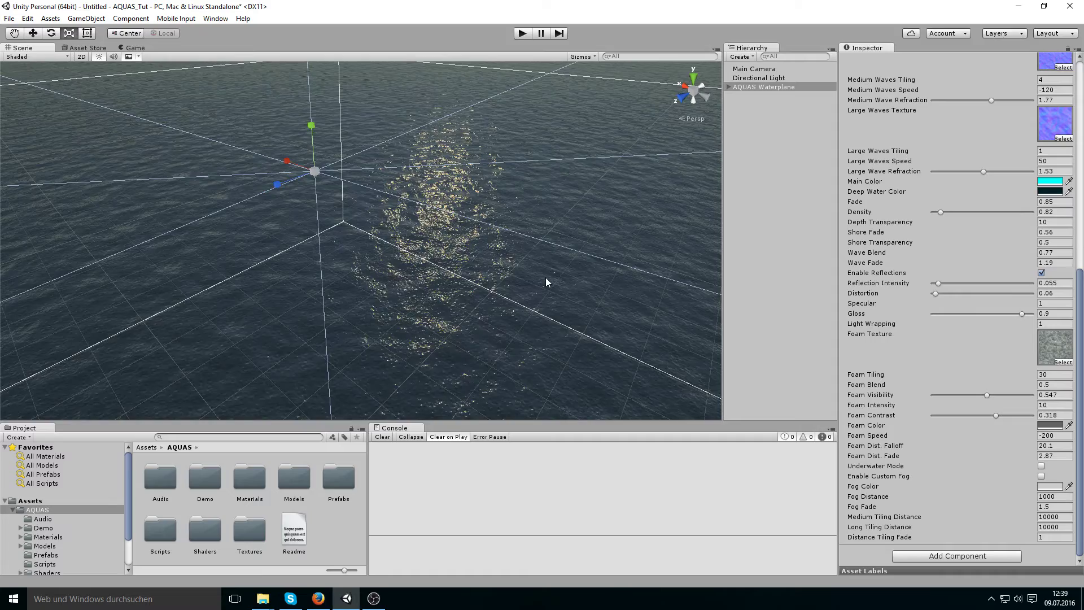
pyautogui.scroll(3, 545, 281)
pyautogui.scroll(-4, 546, 281)
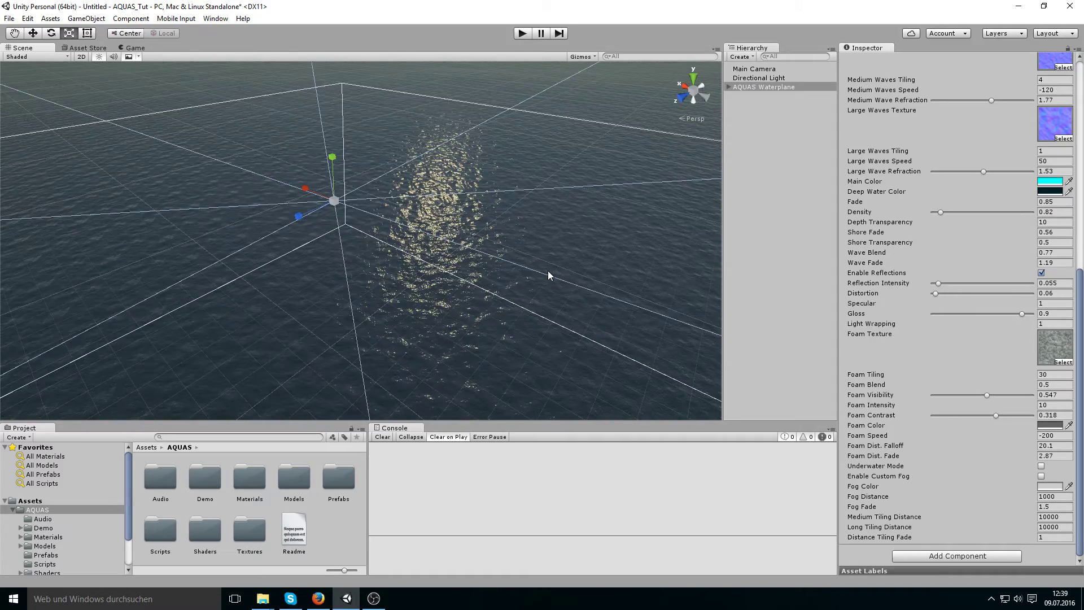
pyautogui.scroll(-2, 548, 275)
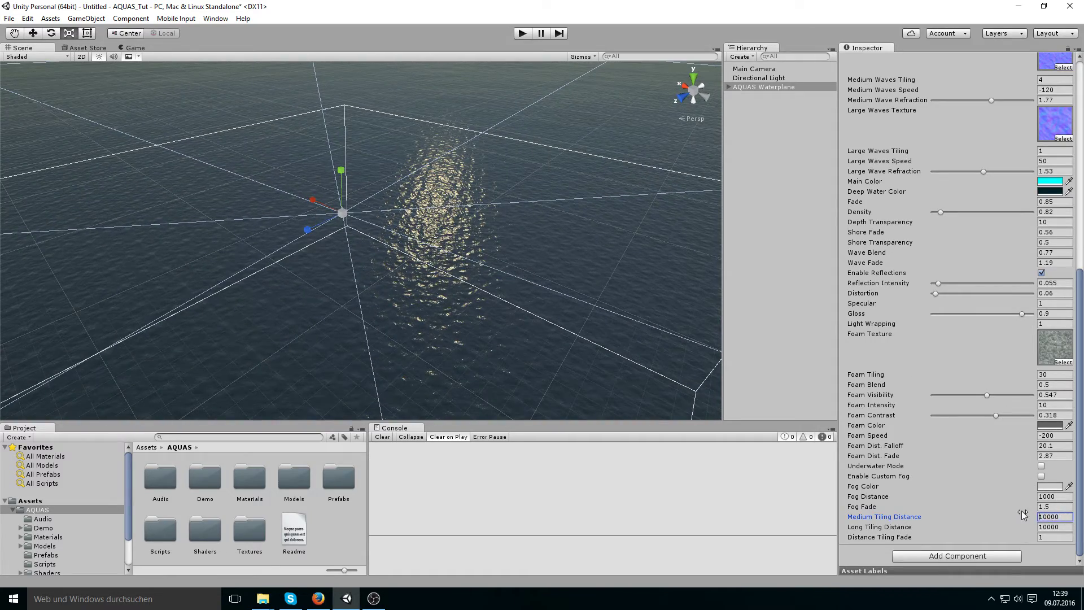
pyautogui.write('500')
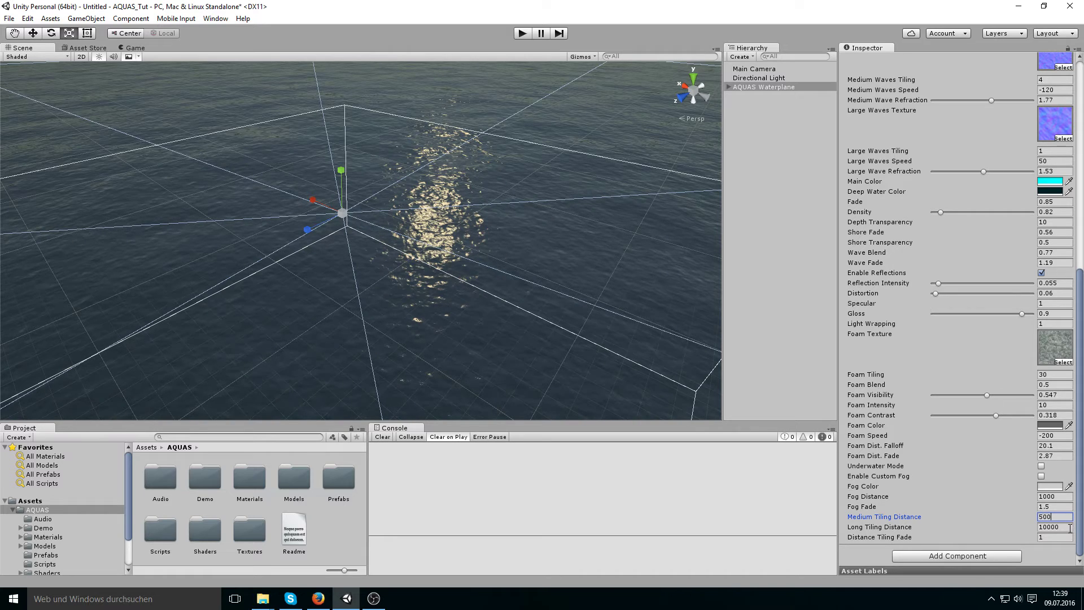
pyautogui.write('20')
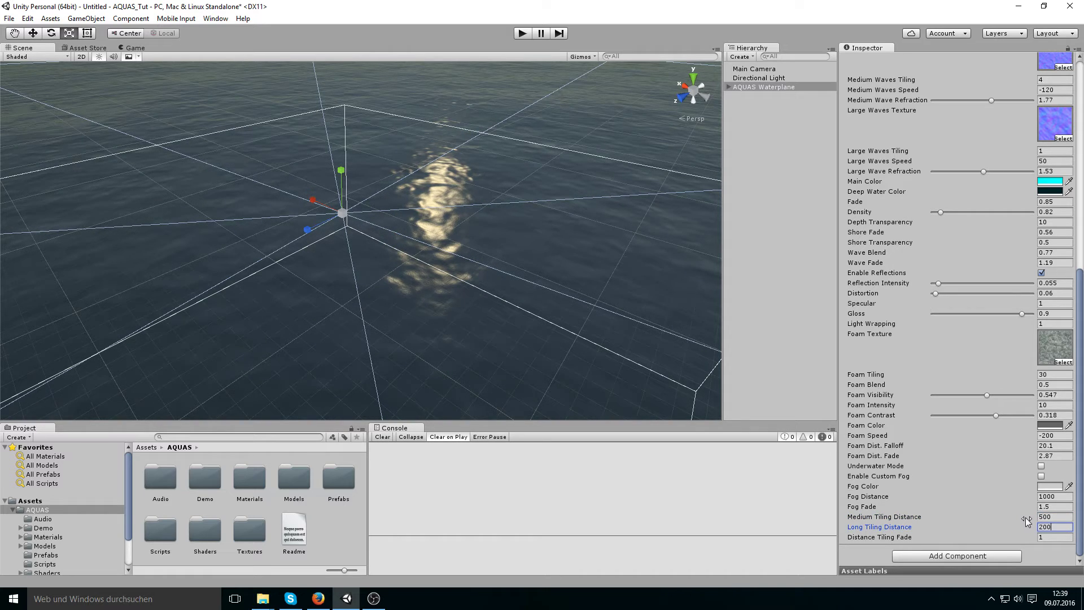
pyautogui.scroll(-1, 528, 306)
pyautogui.scroll(6, 526, 305)
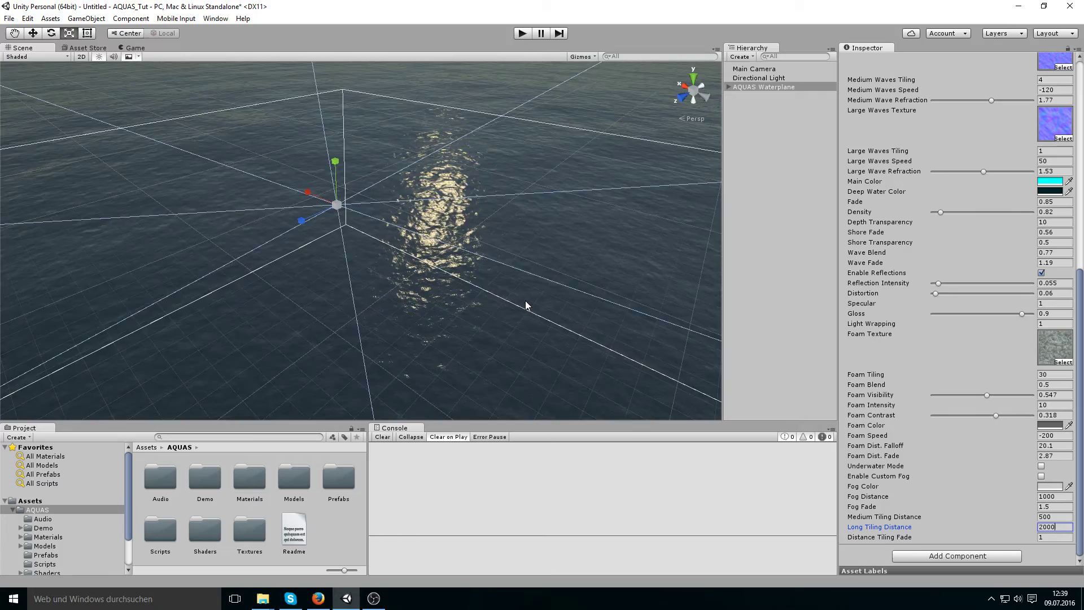
pyautogui.moveTo(525, 305); pyautogui.dragTo(556, 245, button='right')
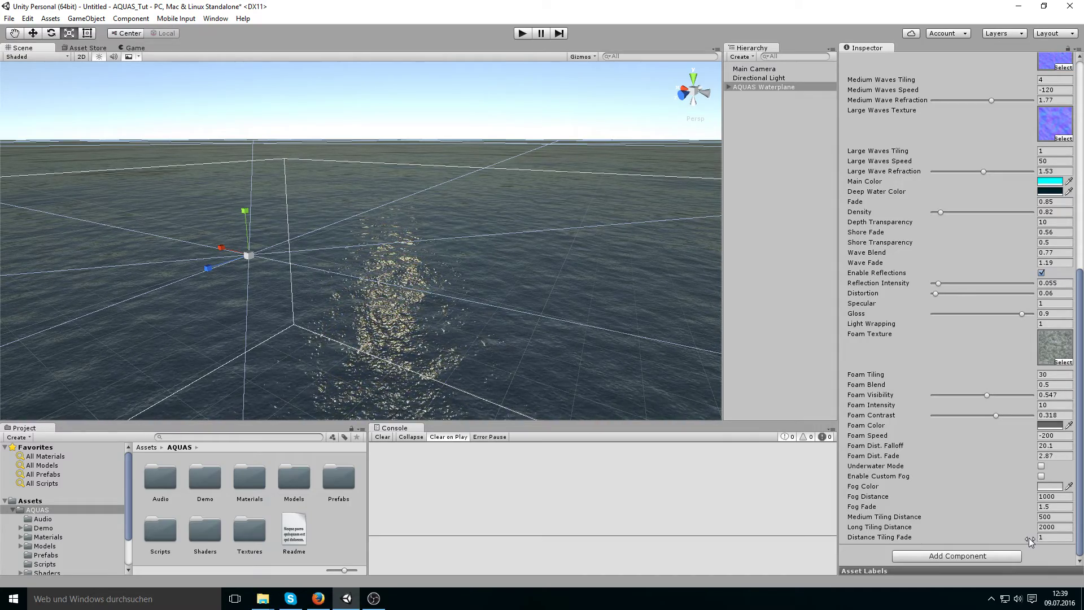
# Step: Set the water material's Distance Tiling Fade to 0.5 and examine the transition between tiling levels from near and far
pyautogui.click(1028, 537)
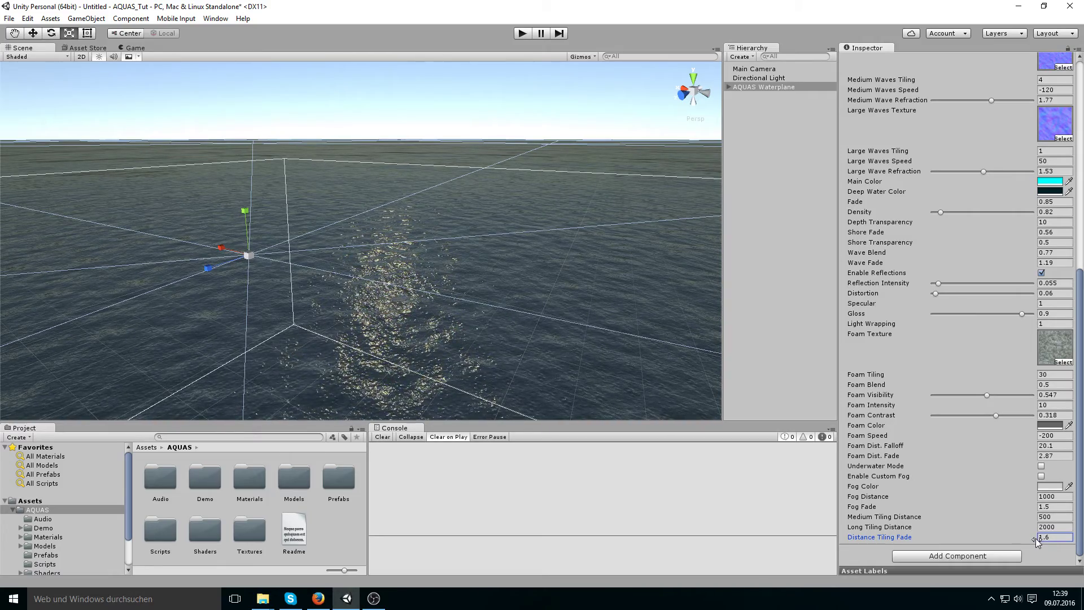
pyautogui.write('0.5')
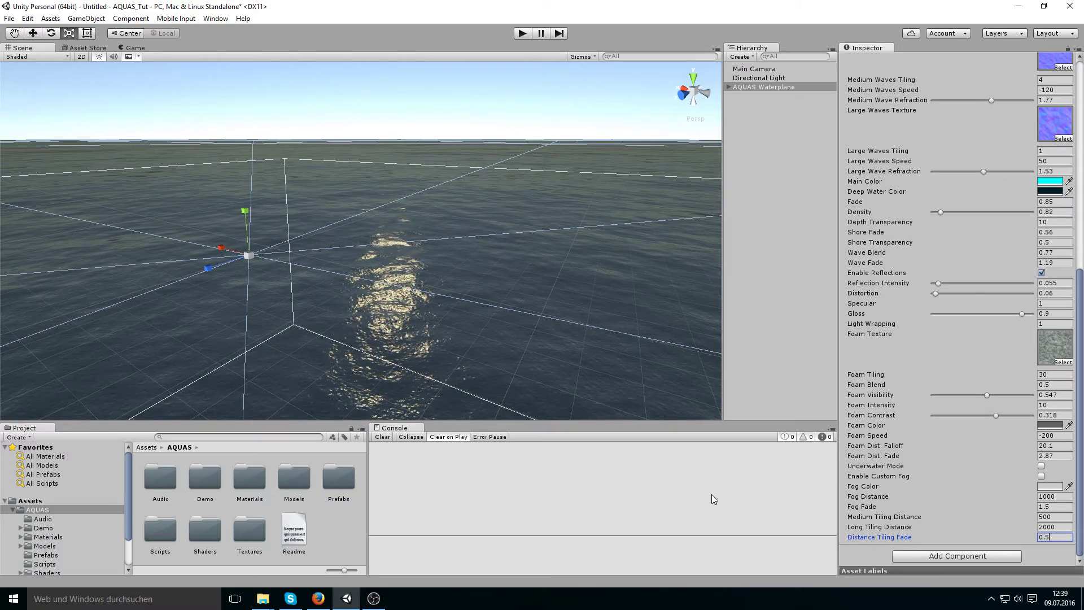
pyautogui.scroll(6, 432, 373)
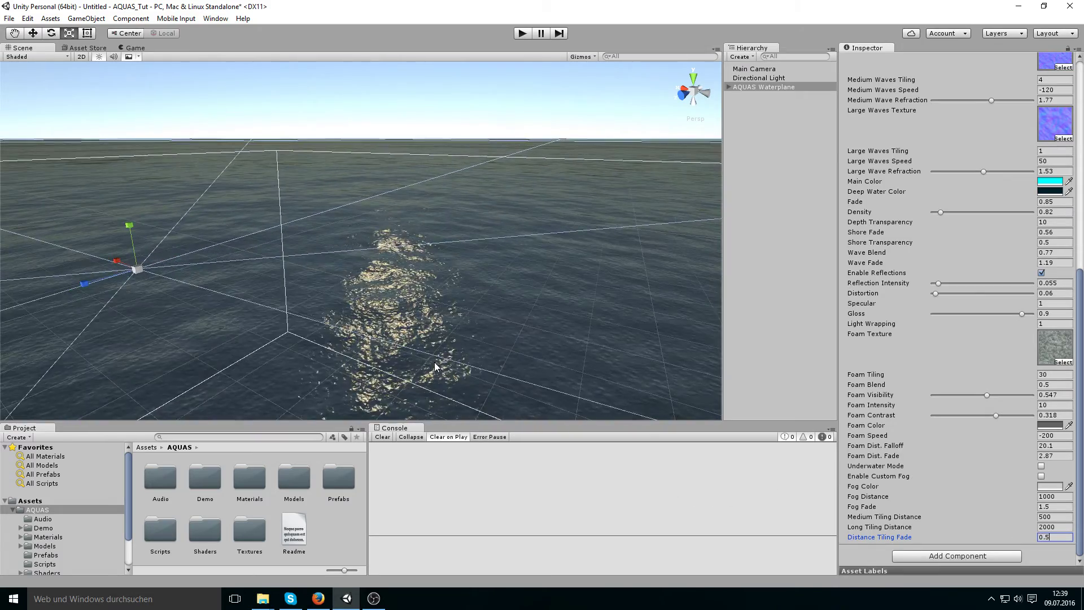
pyautogui.moveTo(435, 384); pyautogui.dragTo(424, 337, button='middle')
pyautogui.moveTo(424, 336); pyautogui.dragTo(424, 348, button='right')
pyautogui.scroll(2, 424, 347)
pyautogui.scroll(-6, 424, 348)
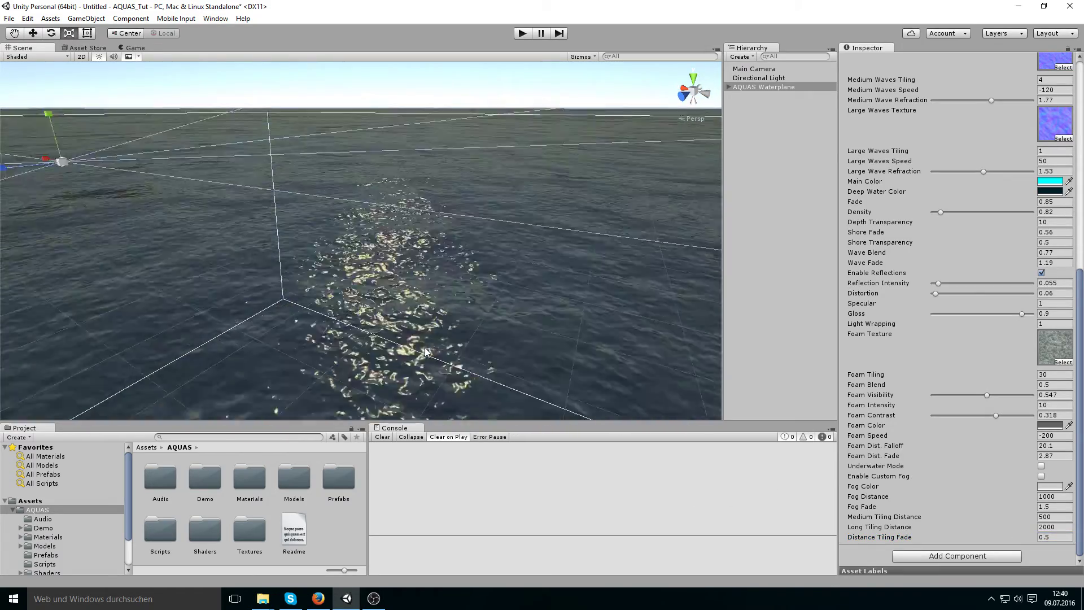
pyautogui.scroll(-3, 424, 348)
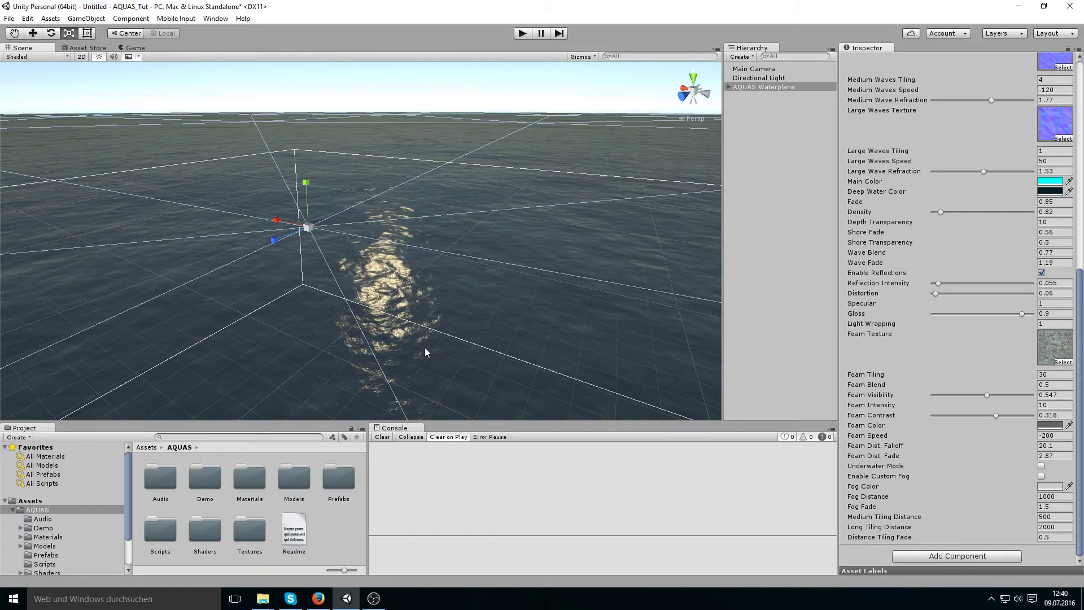
pyautogui.scroll(5, 424, 348)
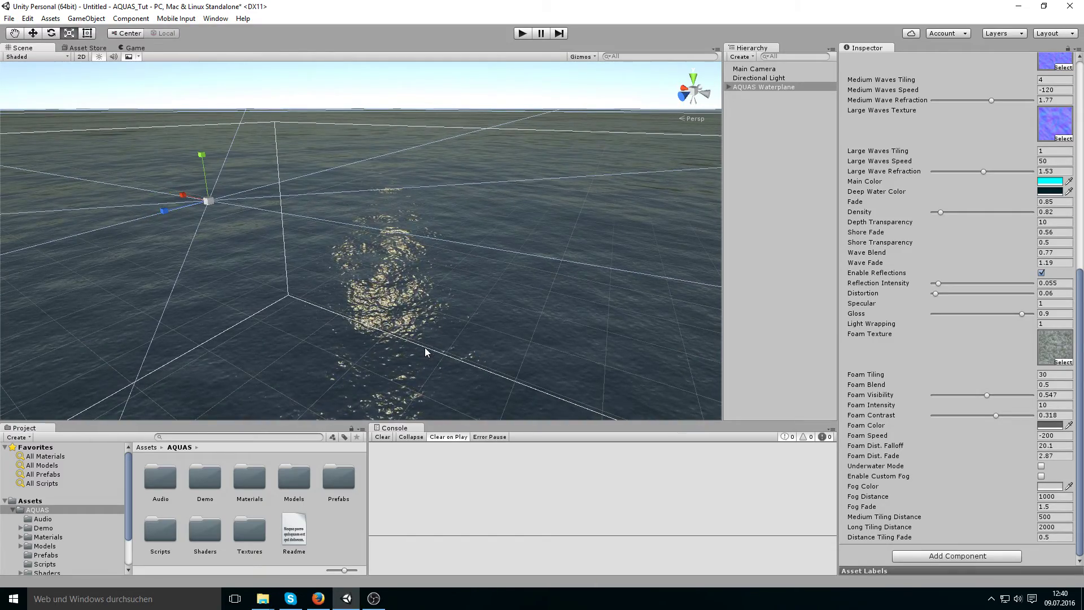
# Step: Set the water material's Distance Tiling Fade to 1
pyautogui.click(1055, 536)
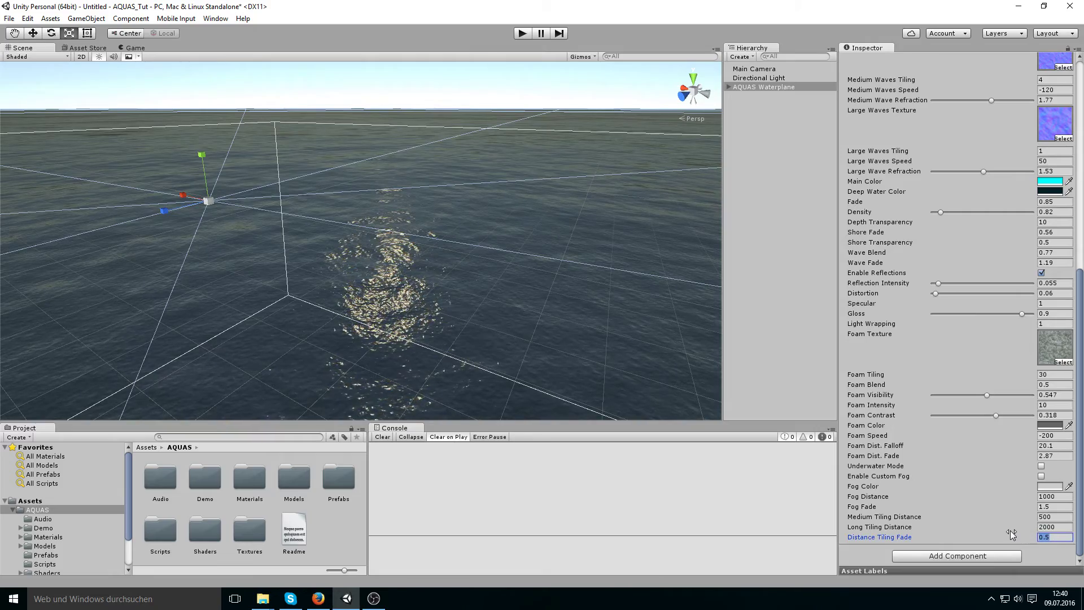
pyautogui.write('1')
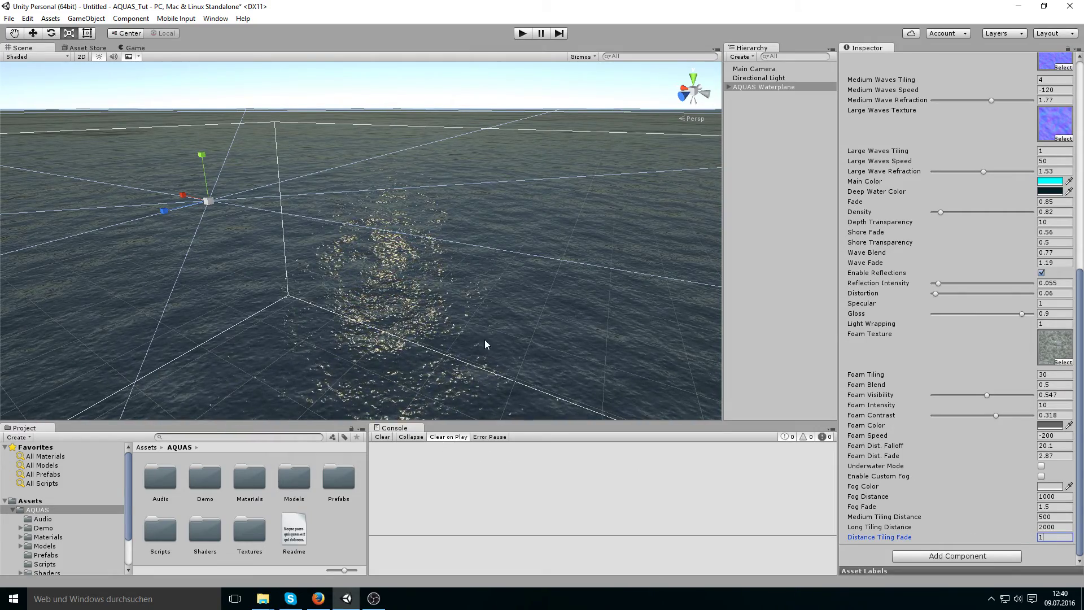
# Step: Examine the water surface for visible tiling and fade transitions from low and high angles at several distances
pyautogui.moveTo(472, 308)
pyautogui.mouseDown(button='right')
pyautogui.moveTo(466, 317)
pyautogui.moveTo(467, 300)
pyautogui.mouseUp(button='right')
pyautogui.scroll(2, 466, 317)
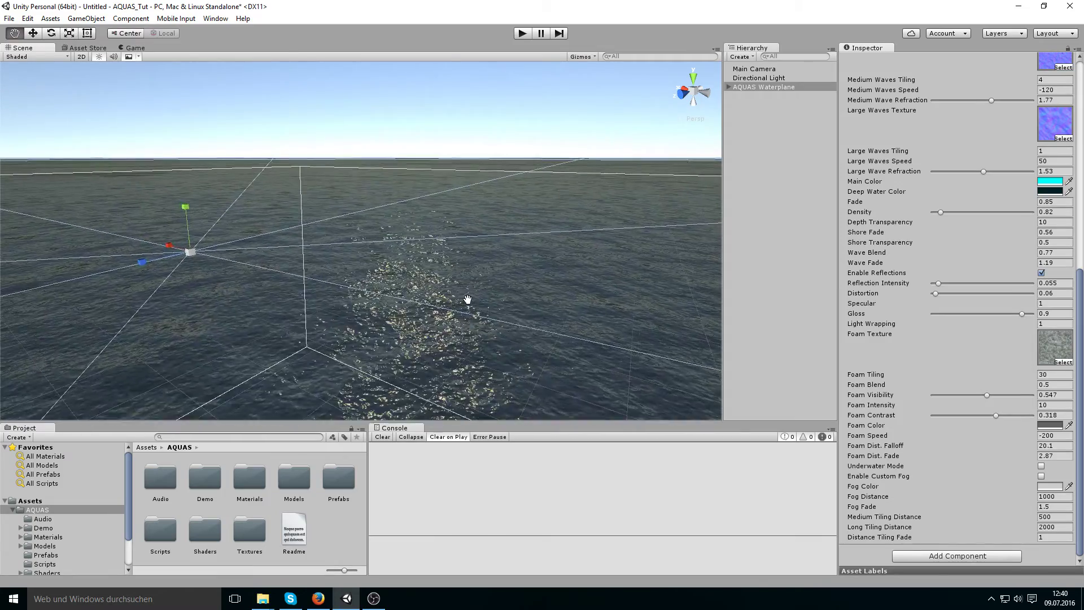
pyautogui.keyDown('alt'); pyautogui.moveTo(479, 303); pyautogui.dragTo(481, 358); pyautogui.keyUp('alt')
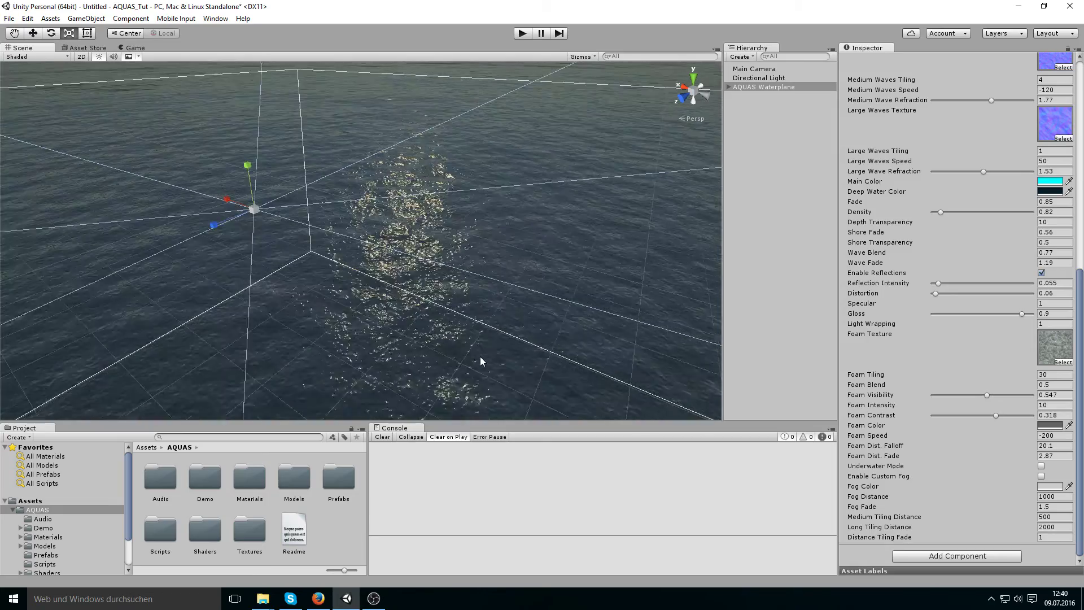
pyautogui.scroll(3, 480, 356)
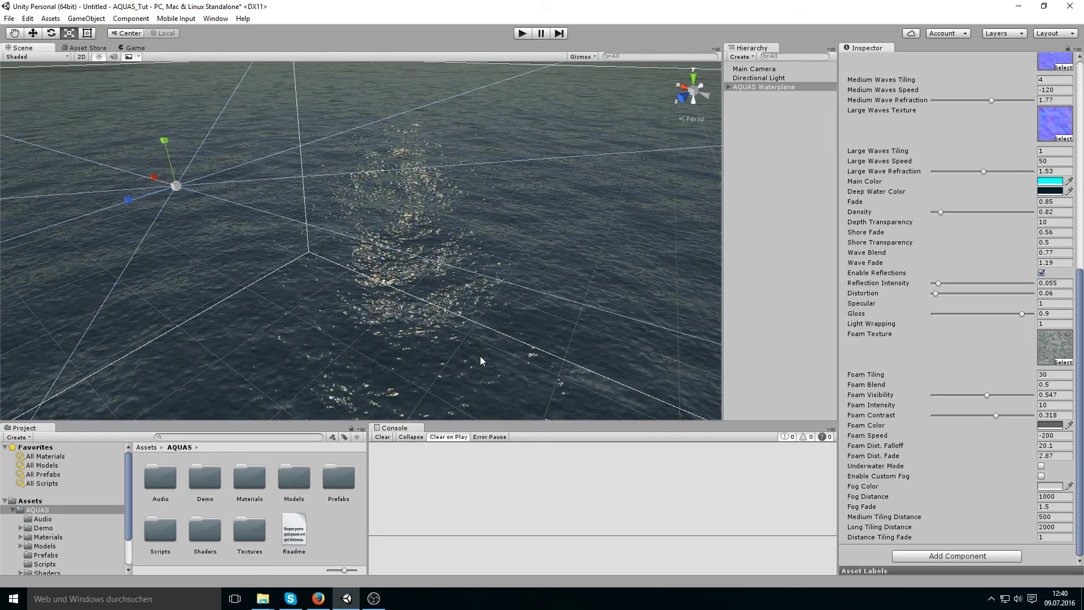
pyautogui.scroll(1, 480, 357)
pyautogui.moveTo(486, 315); pyautogui.dragTo(487, 313, button='right')
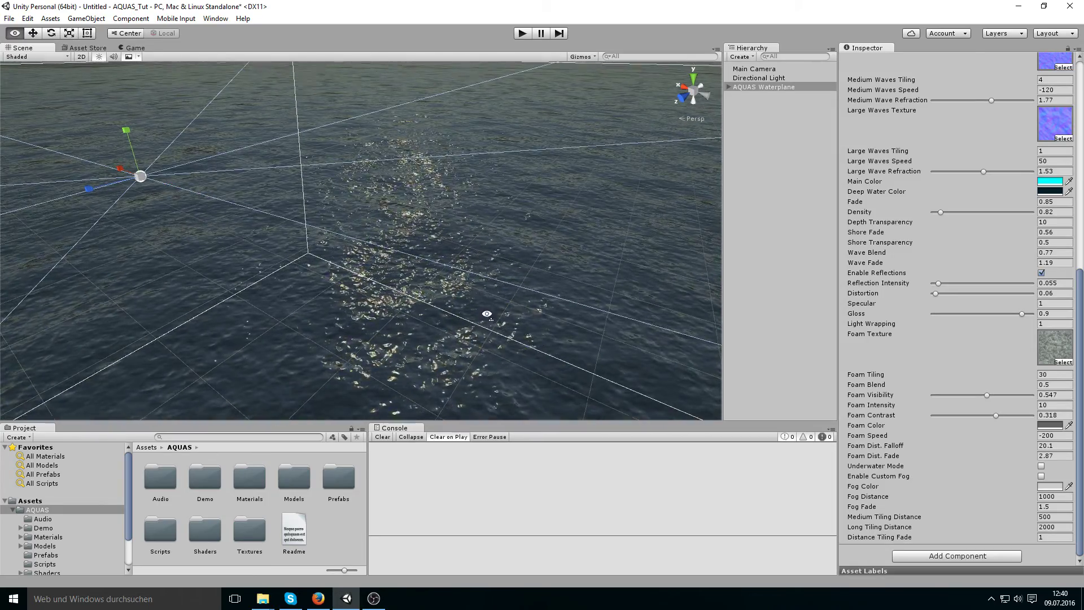
pyautogui.keyDown('alt'); pyautogui.moveTo(487, 314); pyautogui.dragTo(408, 266); pyautogui.keyUp('alt')
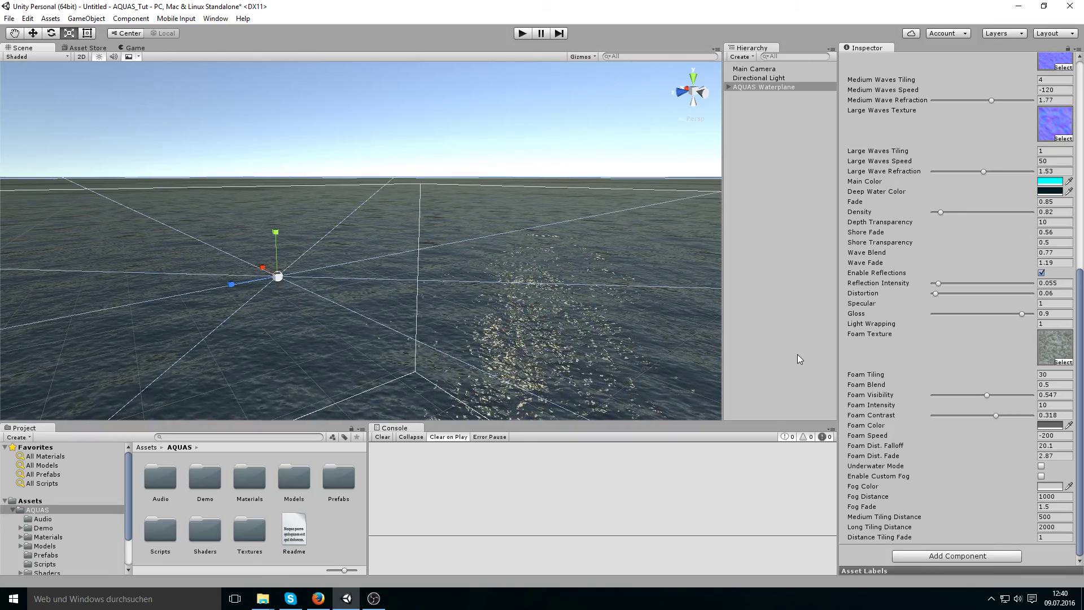
pyautogui.press('alt')
pyautogui.keyDown('alt'); pyautogui.moveTo(548, 284); pyautogui.dragTo(612, 304); pyautogui.keyUp('alt')
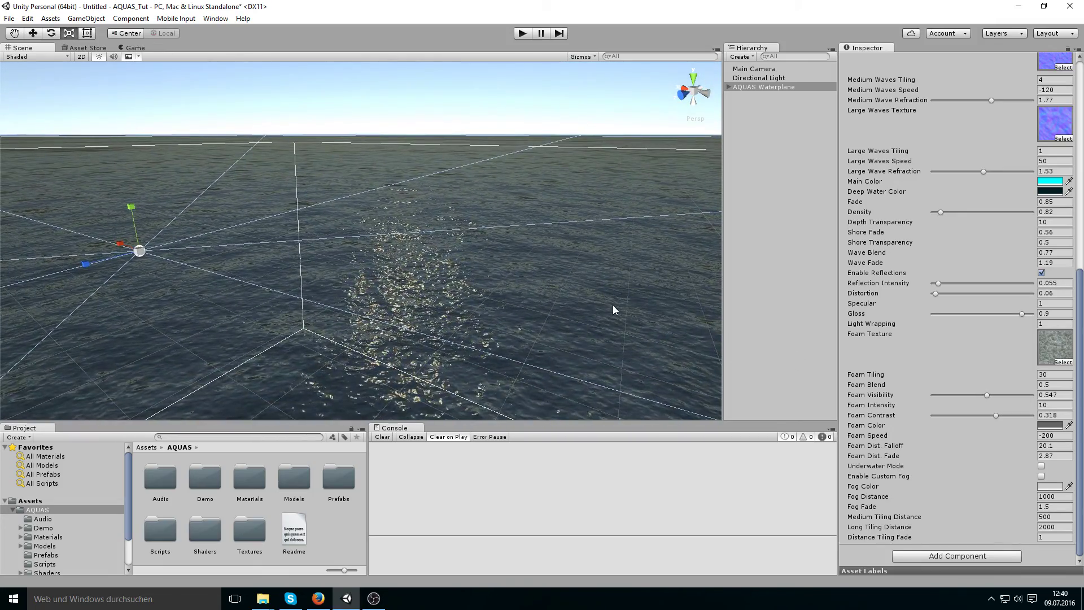